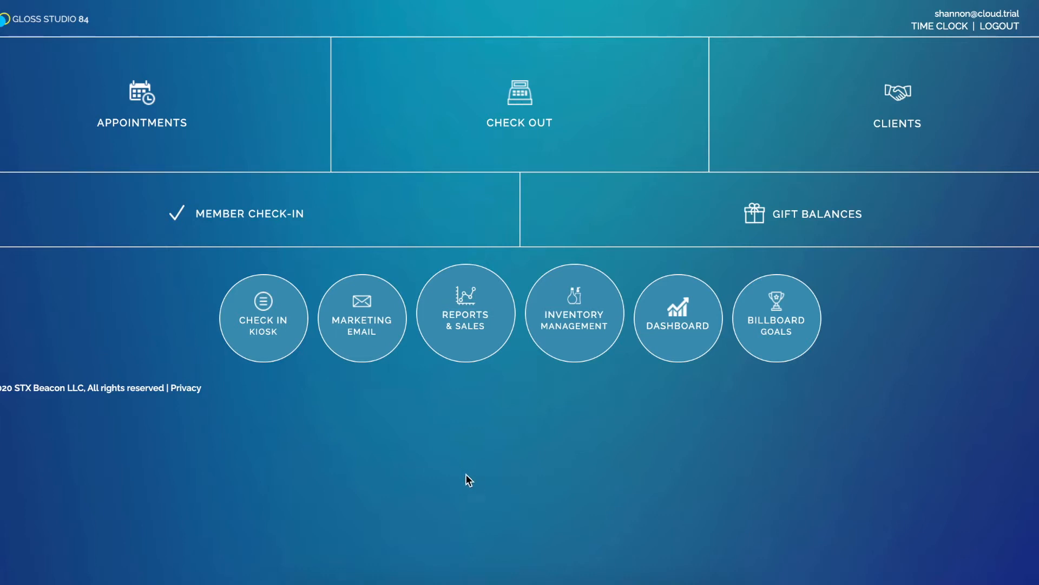
Open the Beginners Yoga class from the class list in the service setup
{"action": "left_click", "coordinate": [5, 19]}
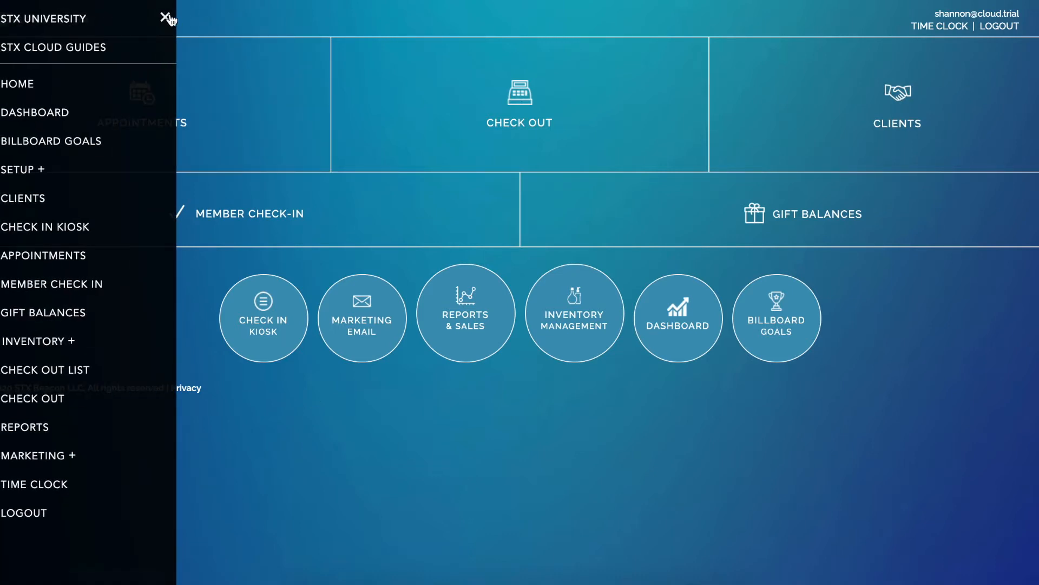
{"action": "left_click", "coordinate": [31, 171]}
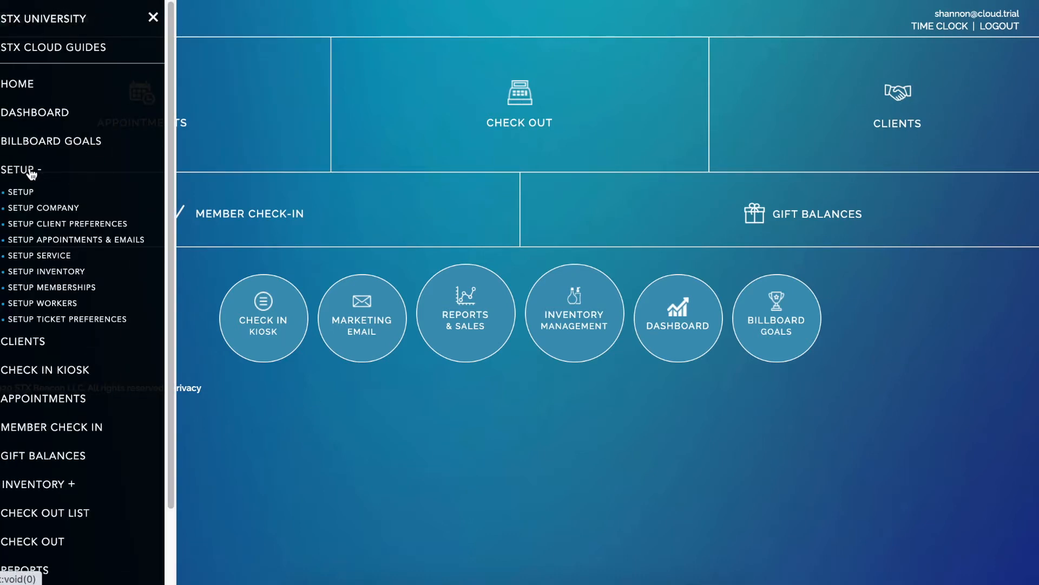
{"action": "left_click", "coordinate": [57, 256]}
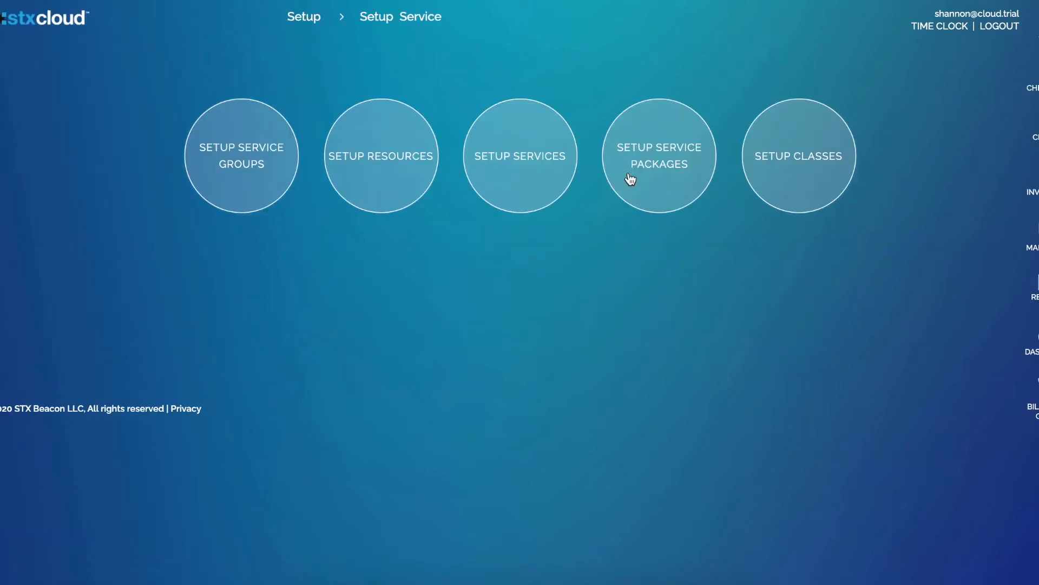
{"action": "left_click", "coordinate": [793, 195]}
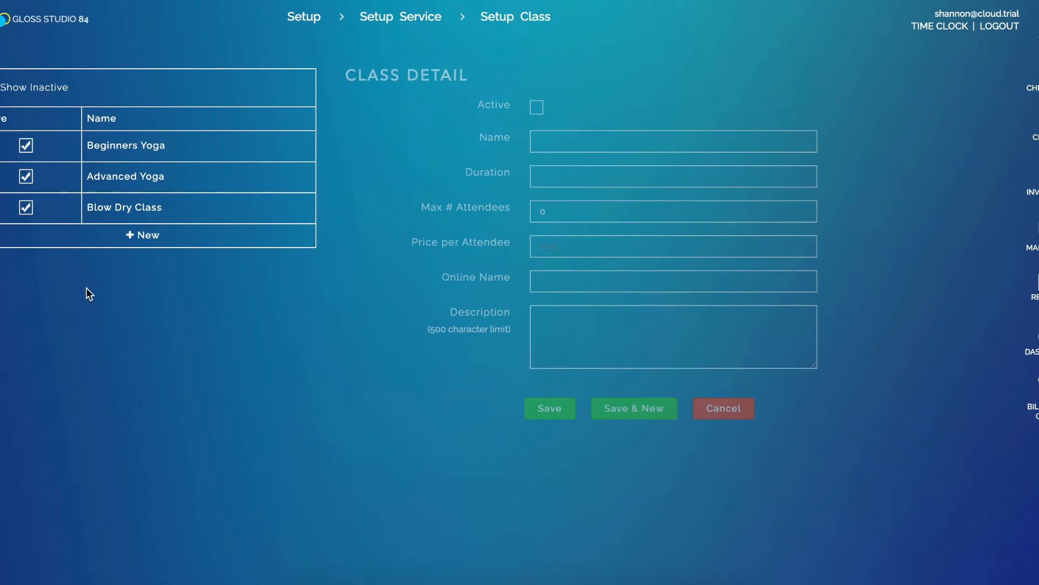
{"action": "left_click", "coordinate": [114, 146]}
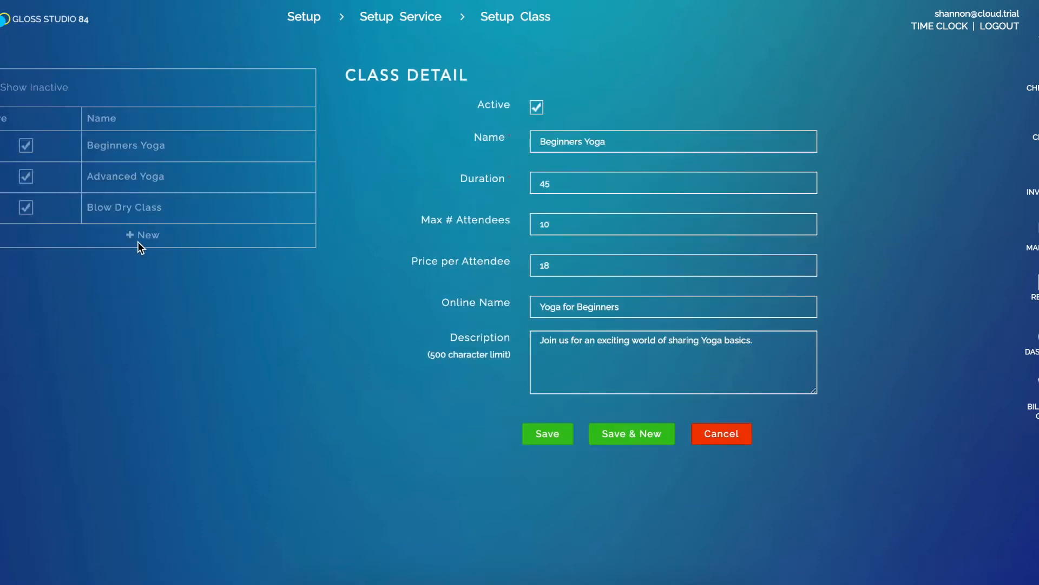
Review the Beginners Yoga class's name, duration, attendee limit, price, online name and description, and save the class
{"action": "left_click", "coordinate": [627, 140]}
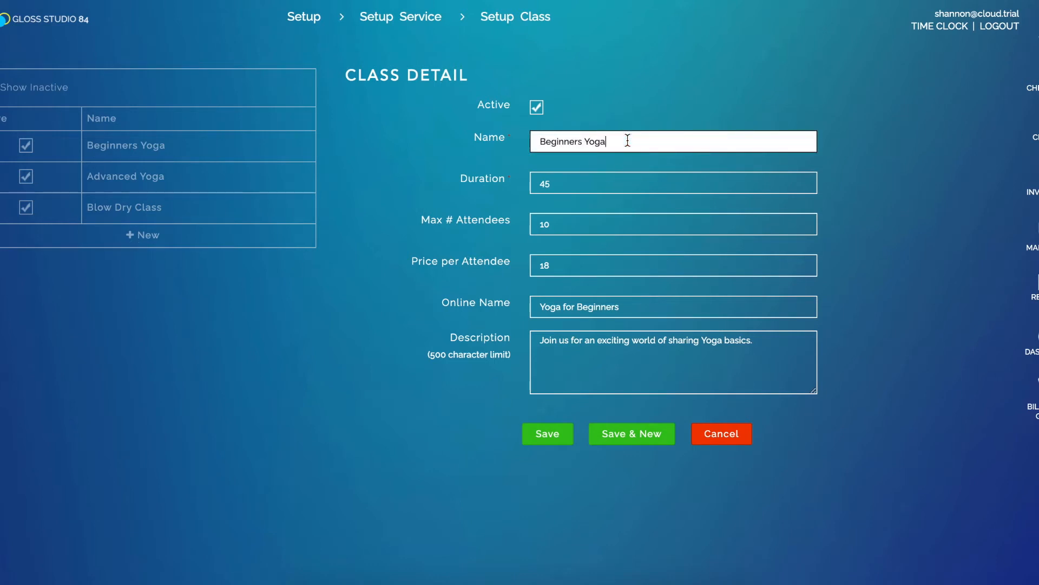
{"action": "left_click", "coordinate": [594, 184]}
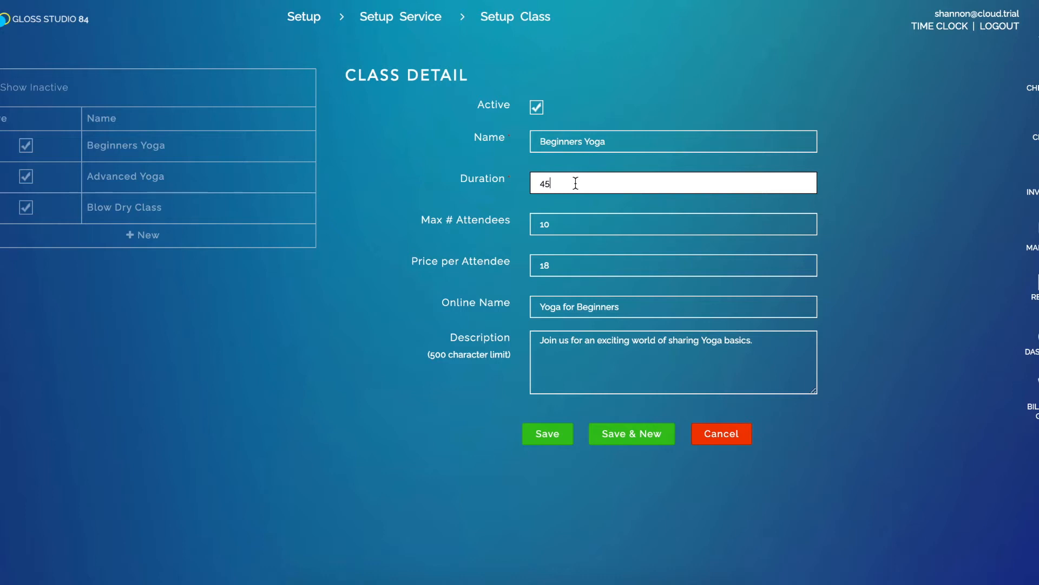
{"action": "left_click", "coordinate": [563, 224]}
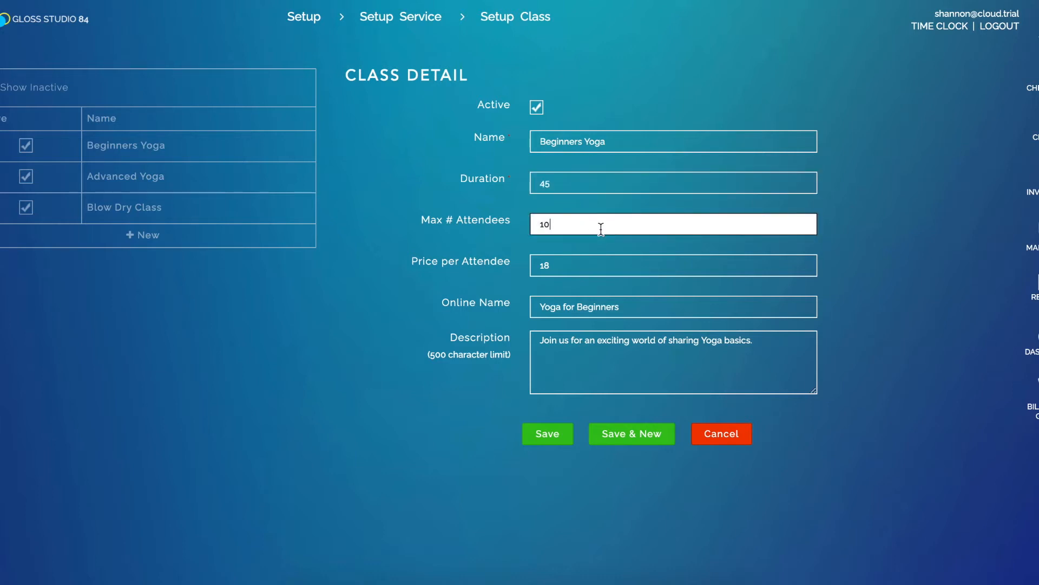
{"action": "left_click", "coordinate": [559, 265]}
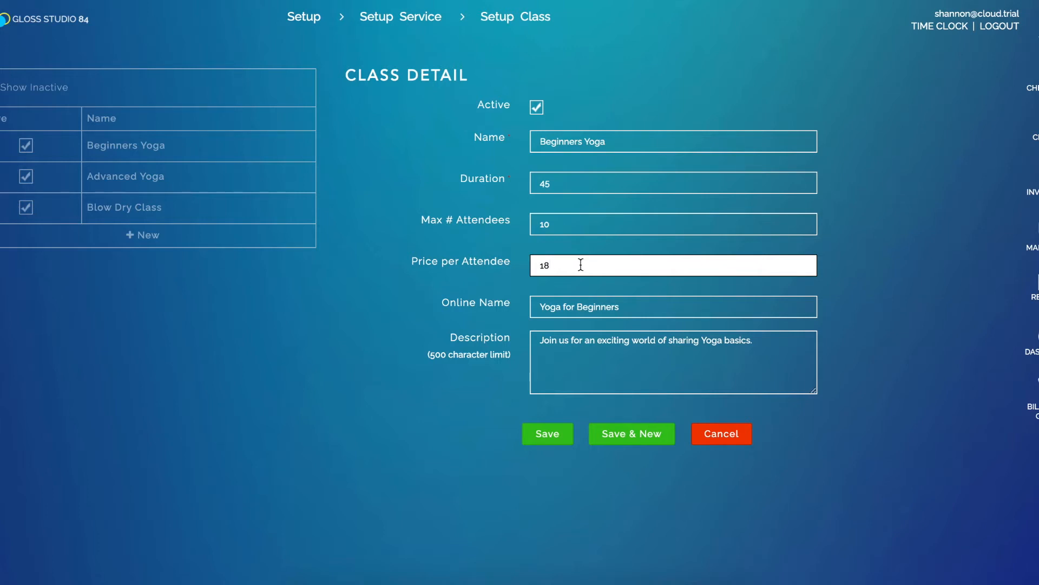
{"action": "left_click", "coordinate": [638, 307]}
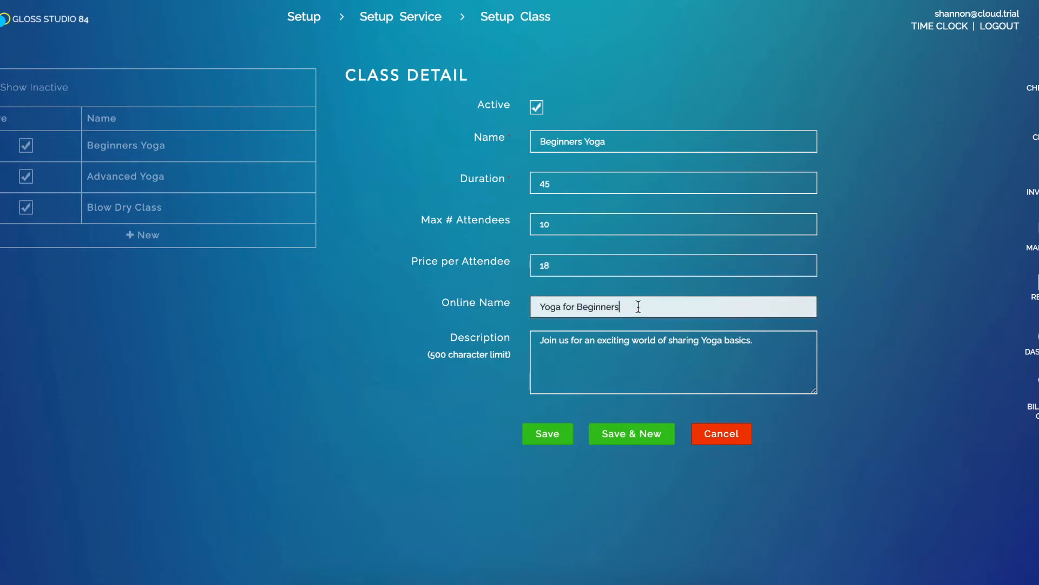
{"action": "left_click_drag", "start_coordinate": [536, 306], "coordinate": [653, 309]}
{"action": "left_click", "coordinate": [653, 309]}
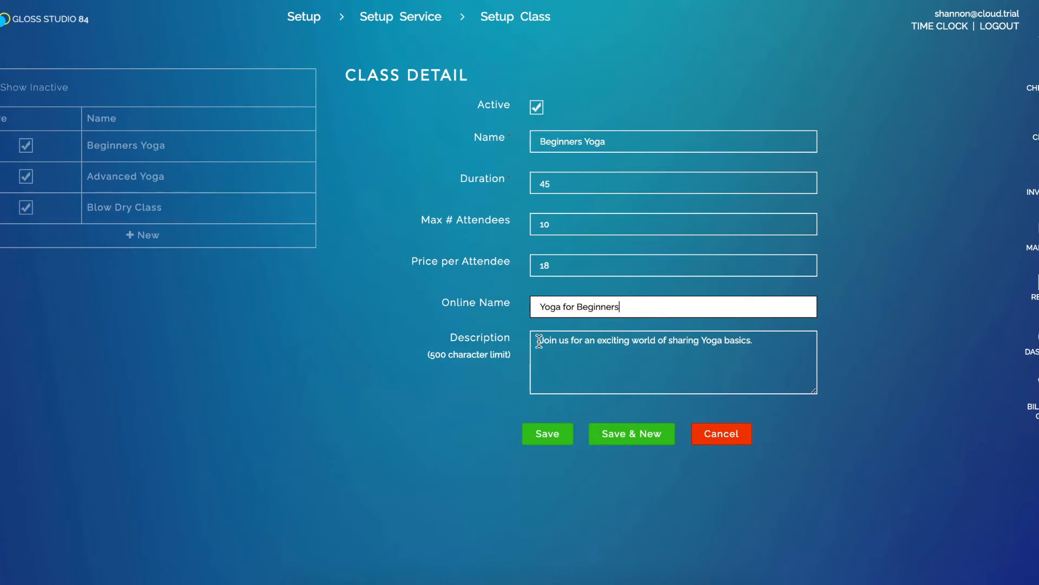
{"action": "left_click_drag", "start_coordinate": [538, 342], "coordinate": [808, 341]}
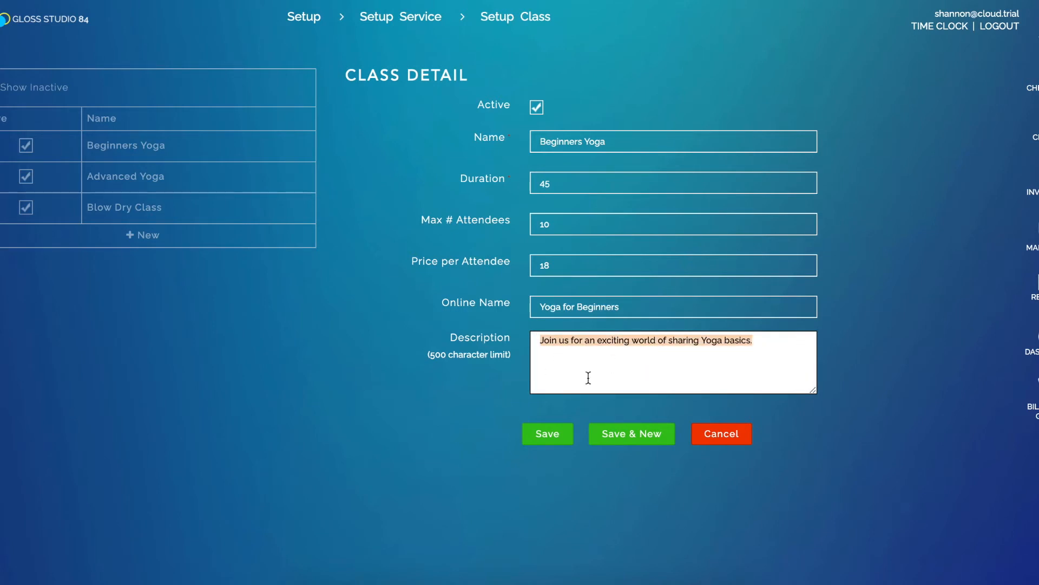
{"action": "left_click", "coordinate": [563, 441]}
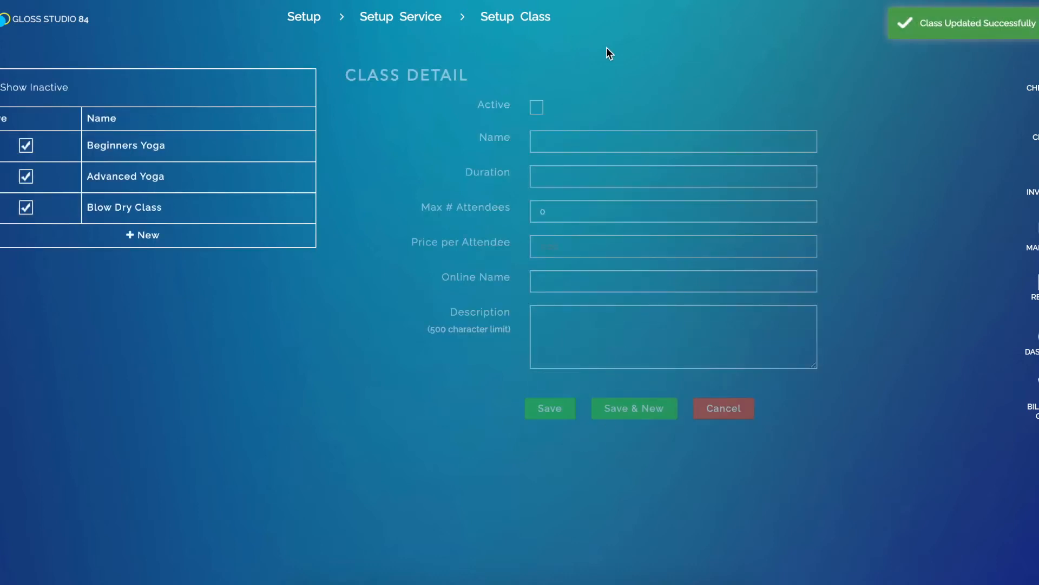
Open the Class service group in the service setup, check its color, and save the group
{"action": "left_click", "coordinate": [380, 20]}
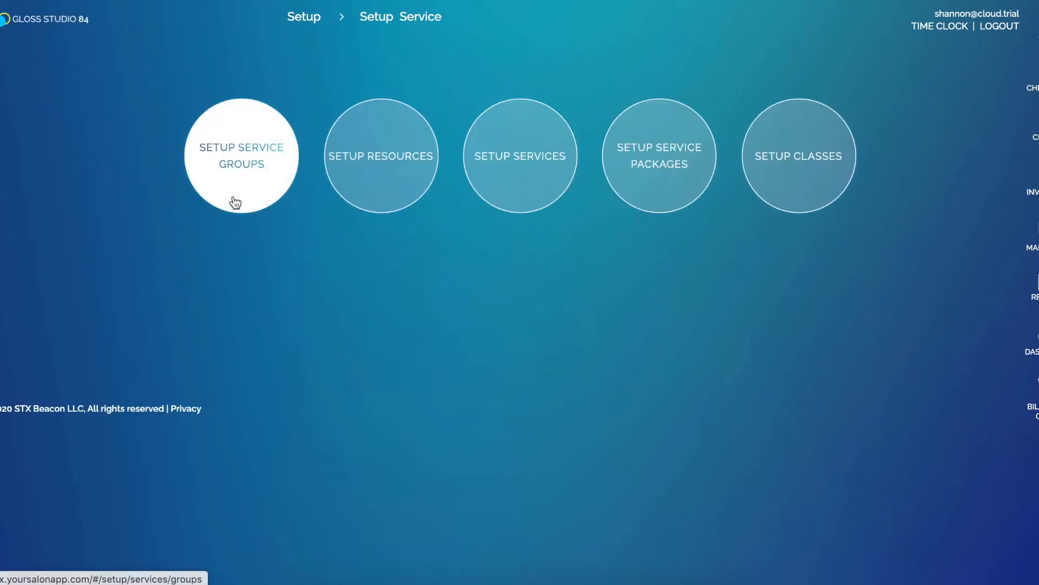
{"action": "left_click", "coordinate": [233, 199]}
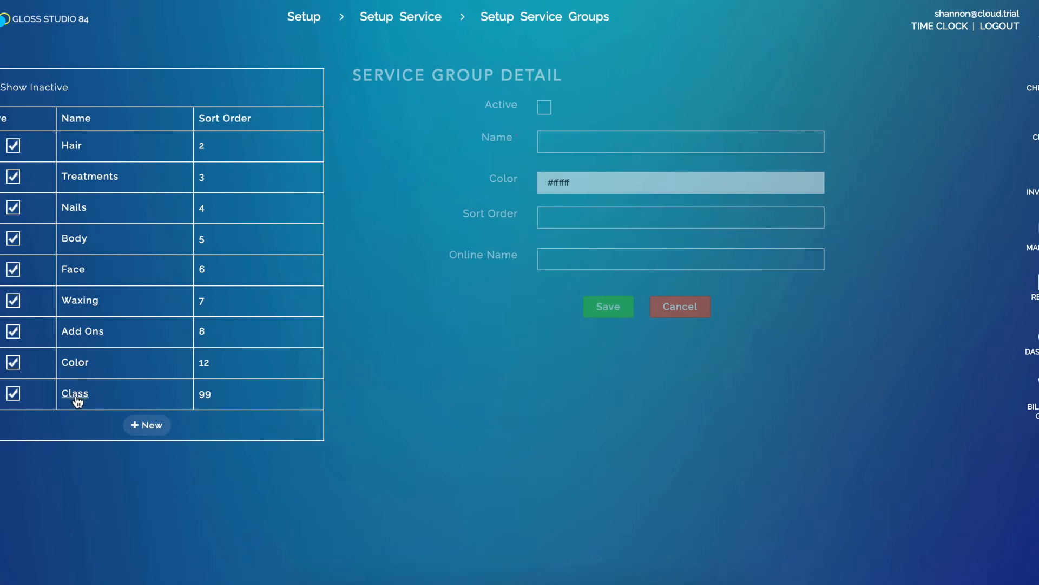
{"action": "left_click", "coordinate": [75, 395]}
{"action": "left_click", "coordinate": [582, 175]}
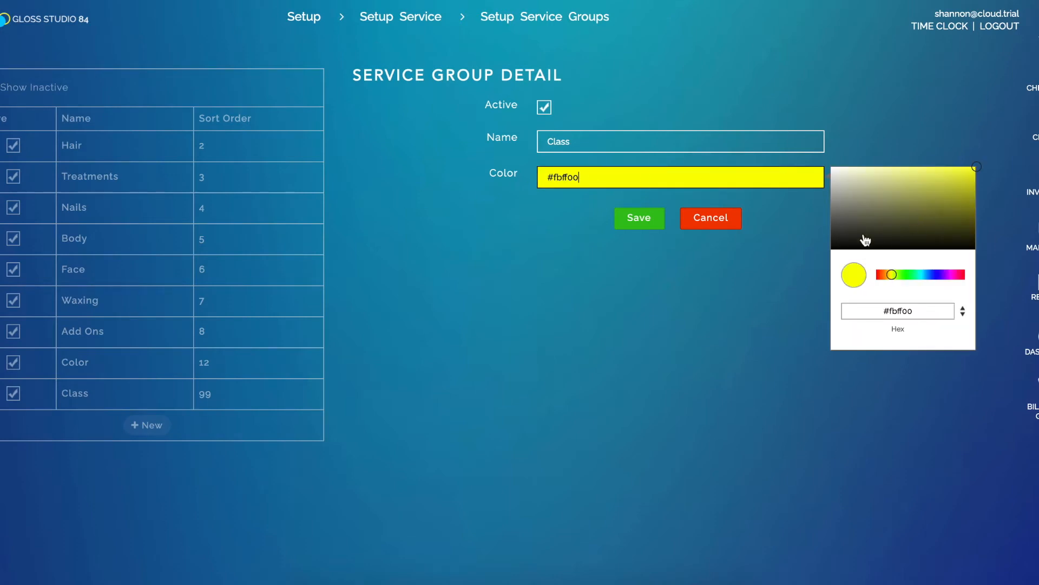
{"action": "left_click", "coordinate": [623, 228]}
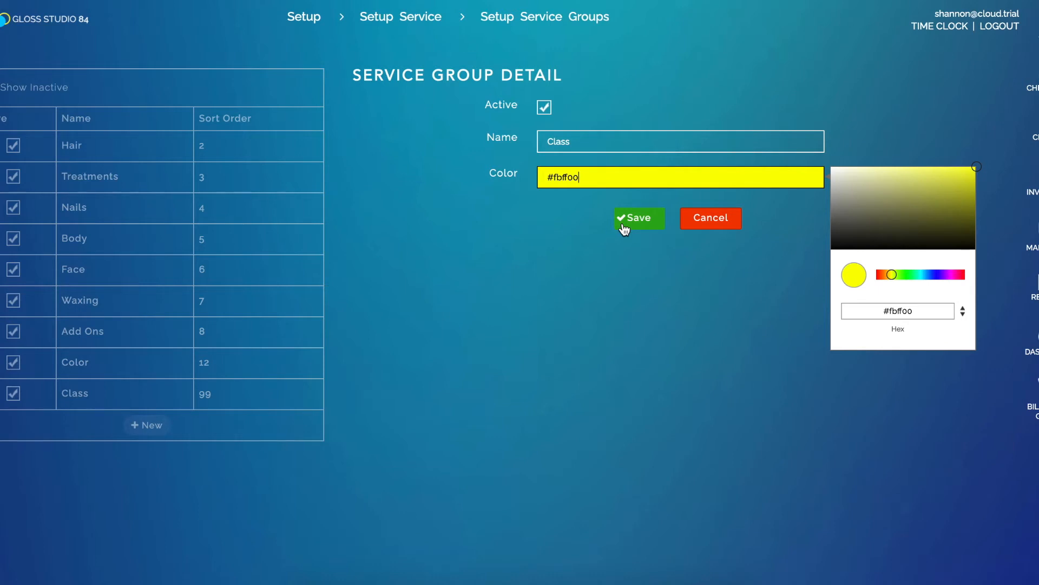
{"action": "left_click", "coordinate": [623, 227]}
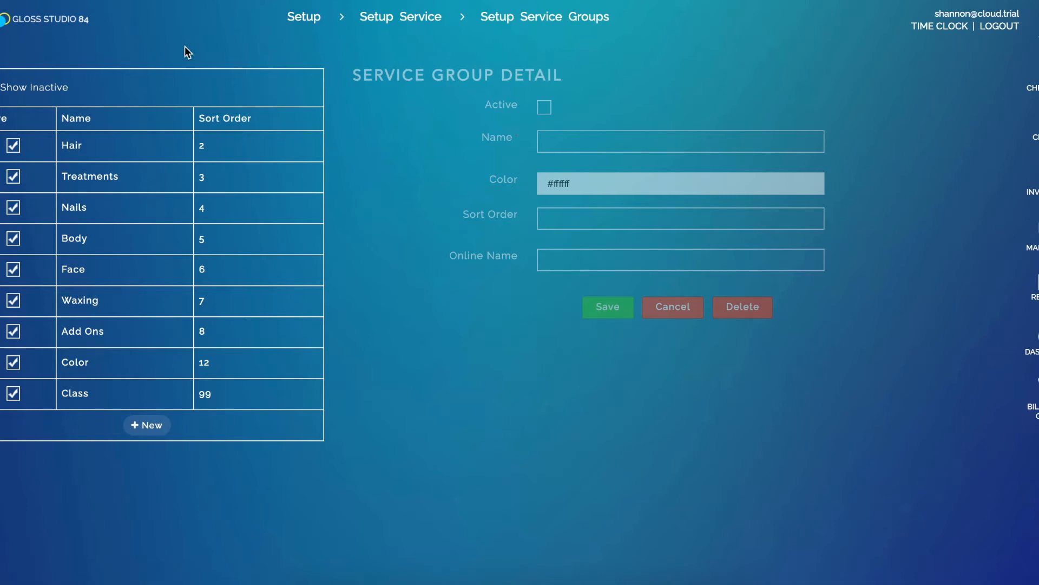
Open the services of the first worker in the worker details and expand only the Classes group
{"action": "left_click", "coordinate": [311, 22]}
{"action": "left_click", "coordinate": [610, 260]}
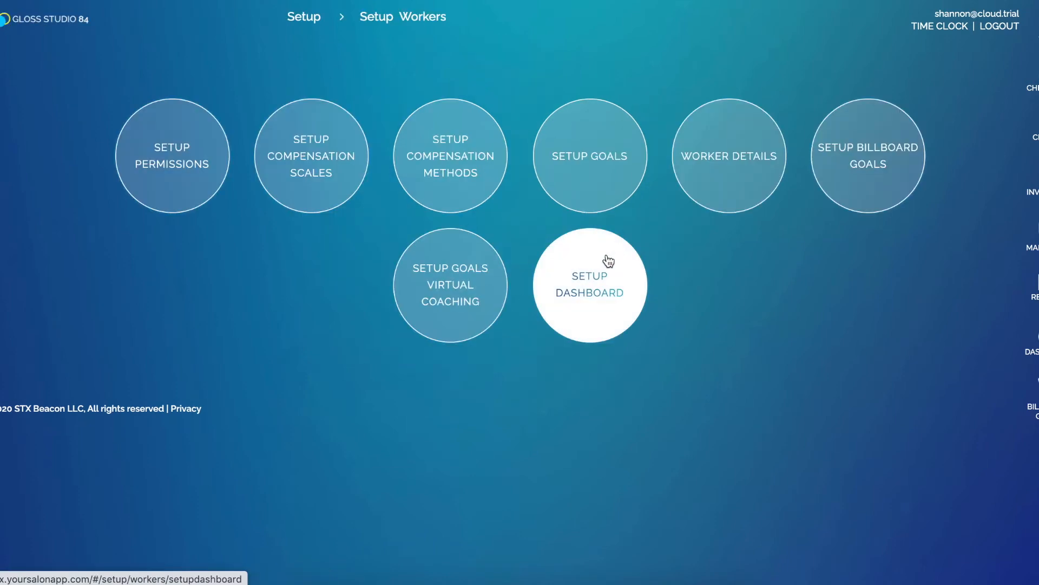
{"action": "left_click", "coordinate": [752, 192]}
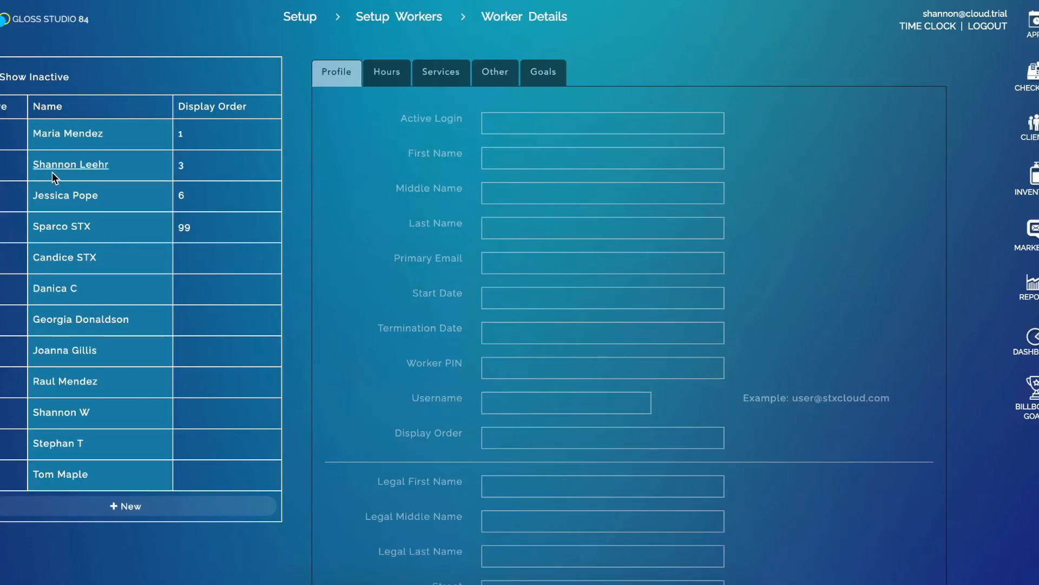
{"action": "left_click", "coordinate": [73, 140]}
{"action": "left_click", "coordinate": [443, 75]}
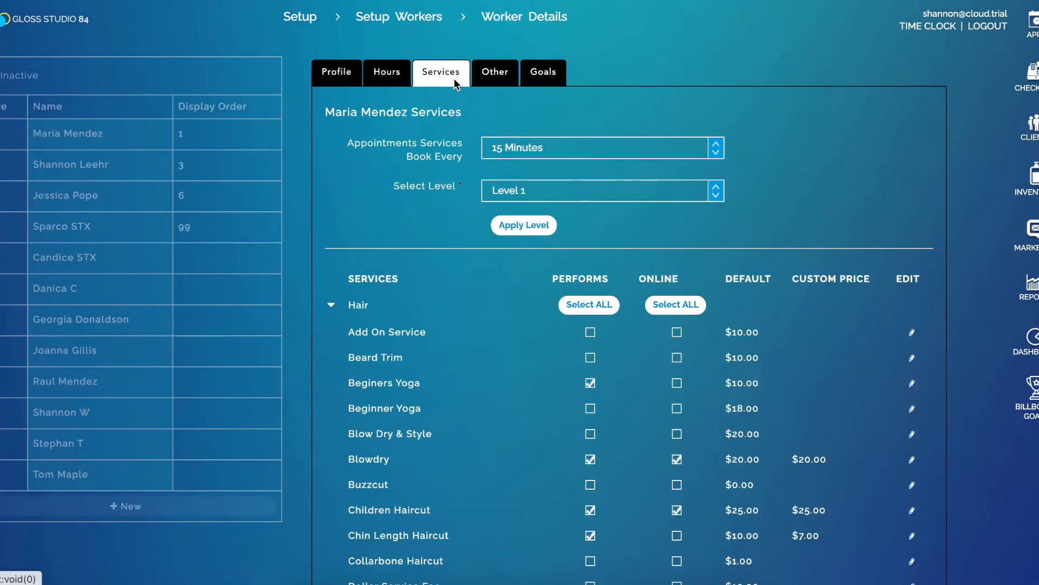
{"action": "left_click", "coordinate": [332, 305]}
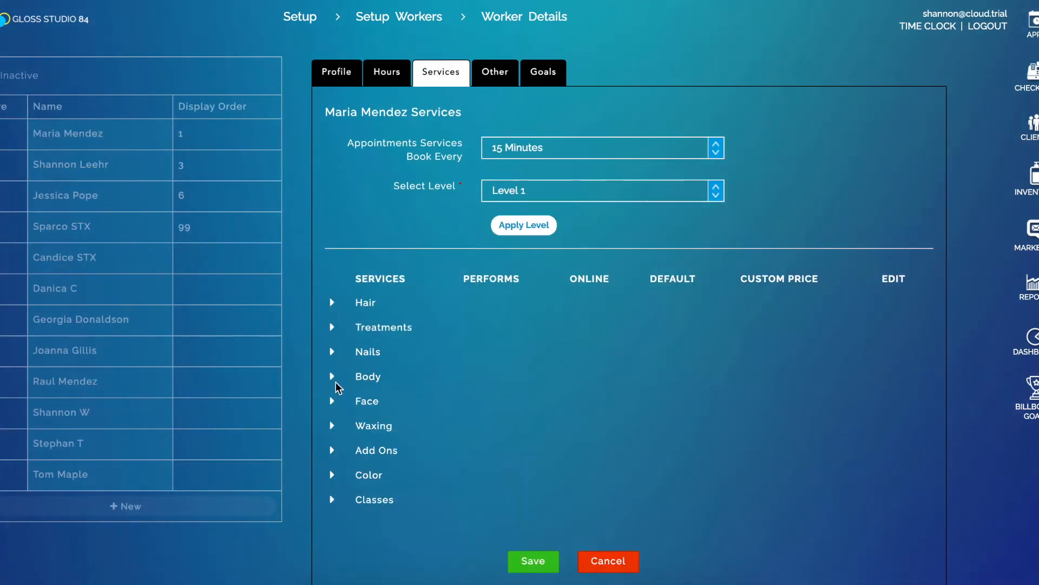
{"action": "left_click", "coordinate": [333, 500]}
{"action": "scroll", "coordinate": [425, 465], "scroll_direction": "down", "scroll_amount": 2}
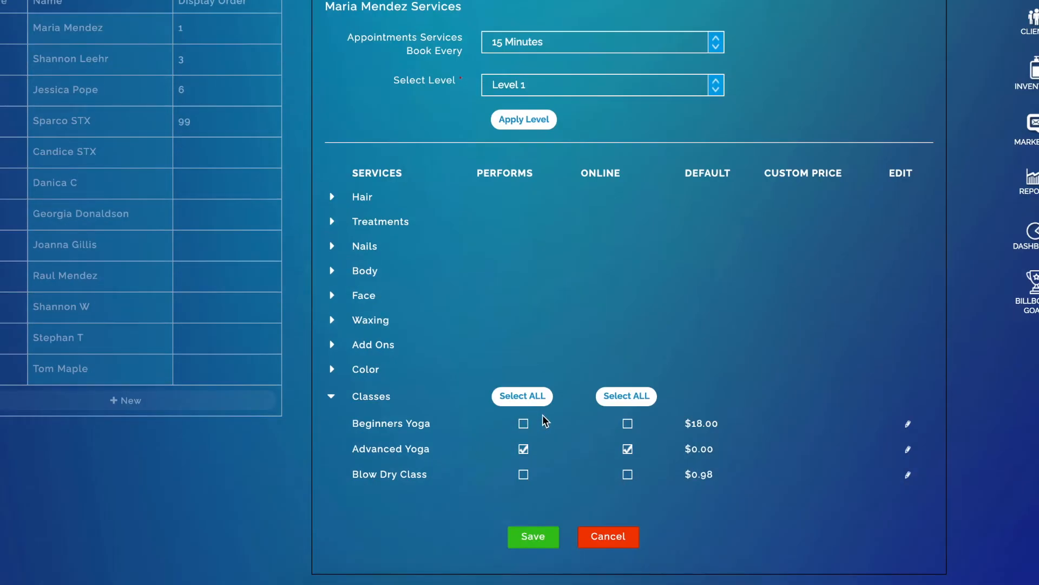
Enable Performs and Online for Beginners Yoga and Advanced Yoga, leave both off for Blow Dry Class, and save the worker
{"action": "left_click", "coordinate": [524, 401]}
{"action": "left_click", "coordinate": [620, 401]}
{"action": "left_click", "coordinate": [524, 474]}
{"action": "left_click", "coordinate": [628, 475]}
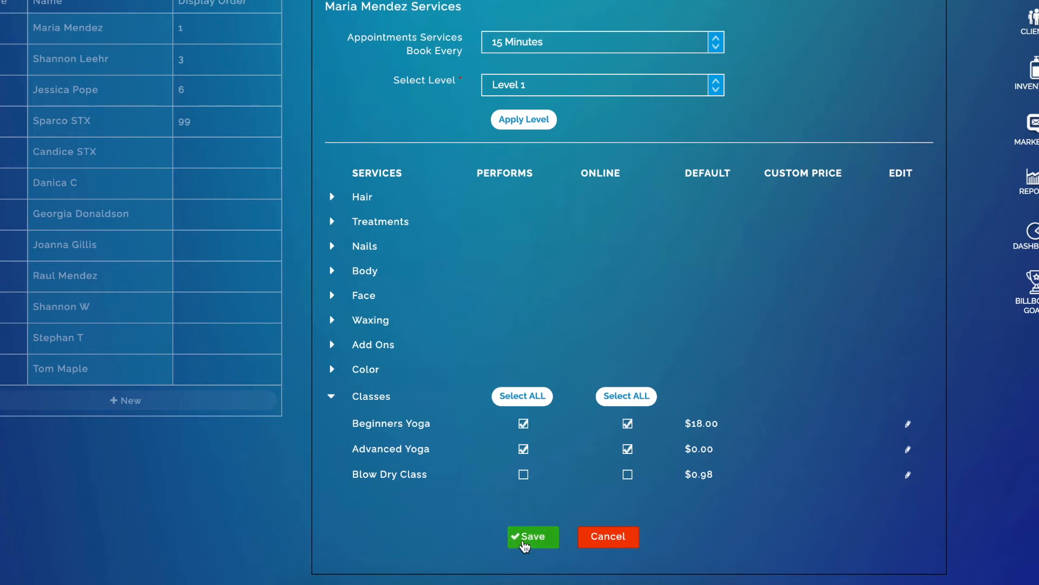
{"action": "left_click", "coordinate": [524, 538]}
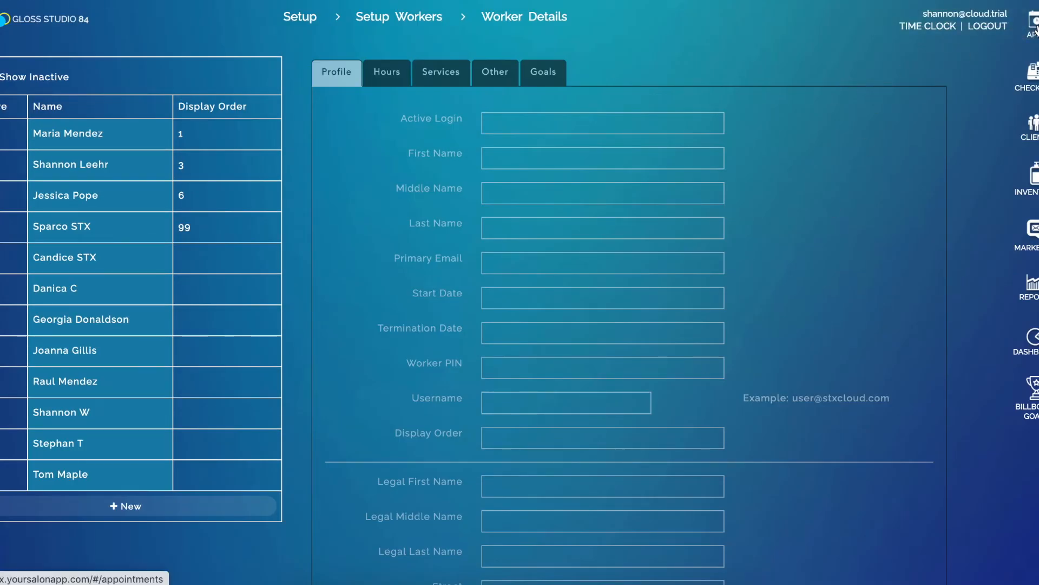
Start a class booking in the appointment book and set its time to 03:15 PM
{"action": "left_click", "coordinate": [1034, 25]}
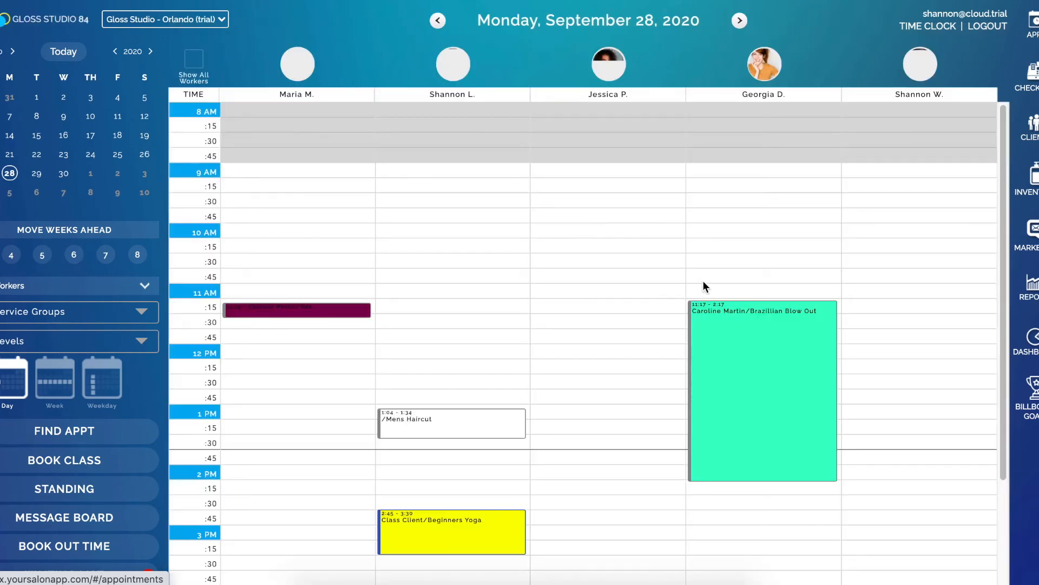
{"action": "left_click", "coordinate": [108, 461]}
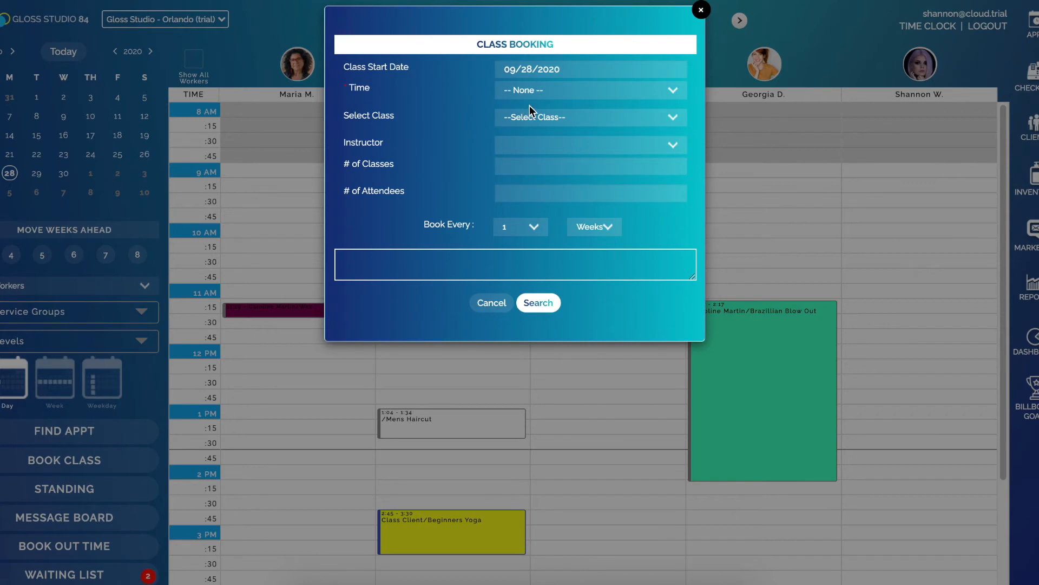
{"action": "left_click", "coordinate": [531, 87]}
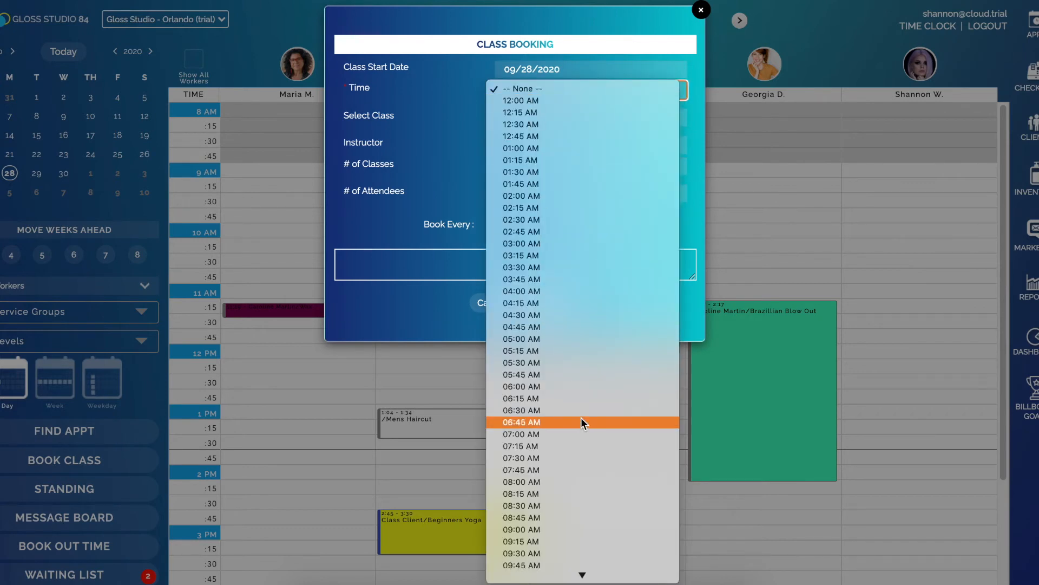
{"action": "scroll", "coordinate": [607, 498], "scroll_direction": "down", "scroll_amount": 3}
{"action": "scroll", "coordinate": [595, 374], "scroll_direction": "down", "scroll_amount": 8}
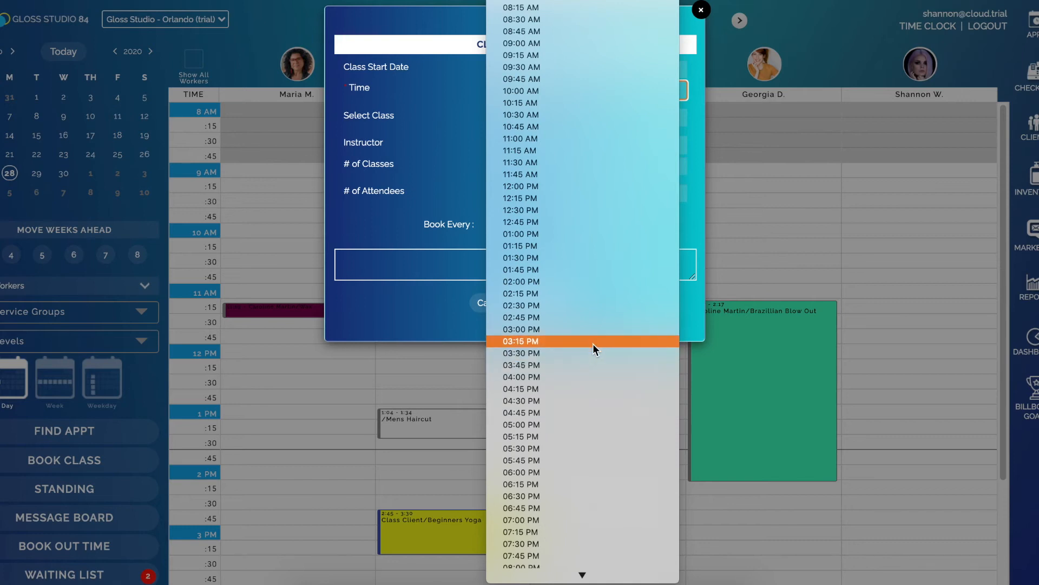
{"action": "left_click", "coordinate": [593, 341]}
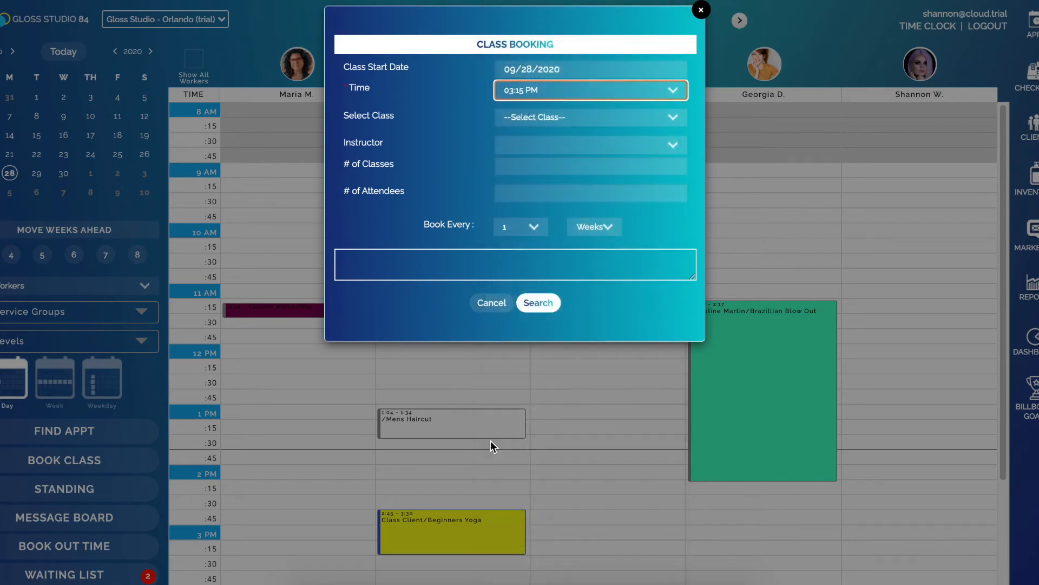
Choose Beginners Yoga as the class, keep the first listed instructor, and set the number of classes to 6
{"action": "left_click", "coordinate": [553, 117]}
{"action": "left_click", "coordinate": [565, 141]}
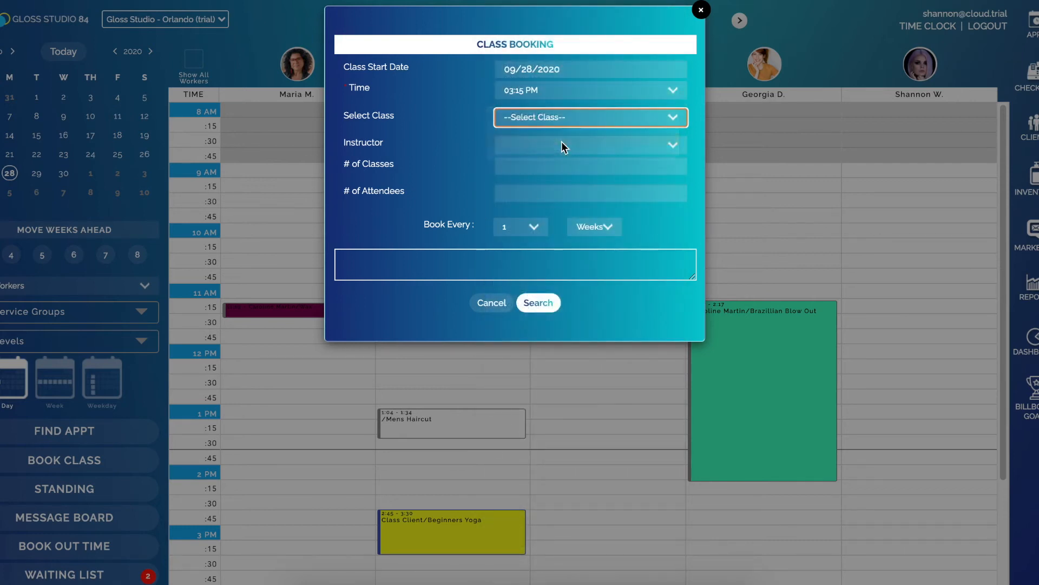
{"action": "left_click", "coordinate": [563, 142]}
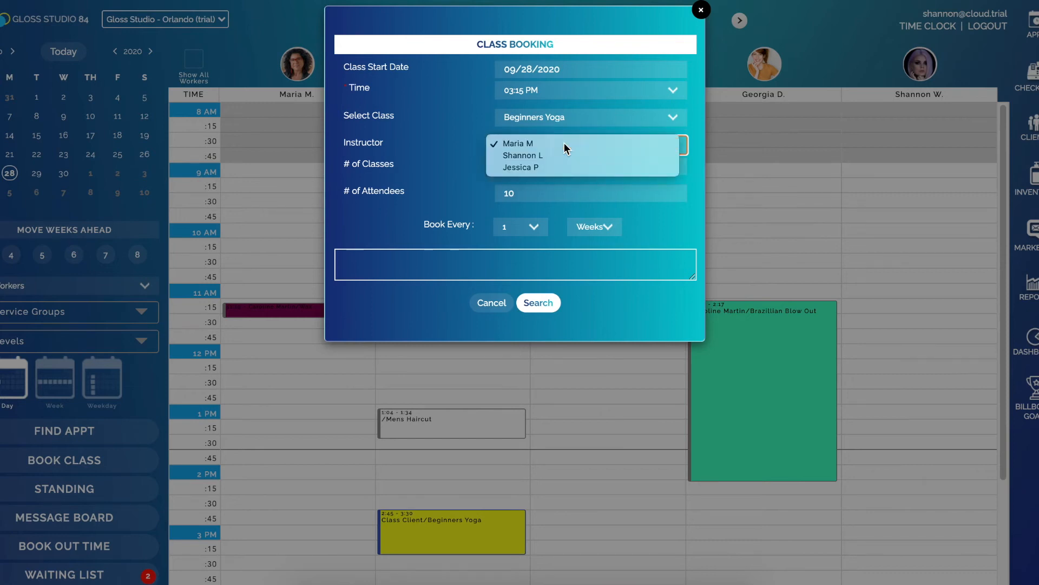
{"action": "left_click", "coordinate": [564, 143]}
{"action": "left_click", "coordinate": [531, 164]}
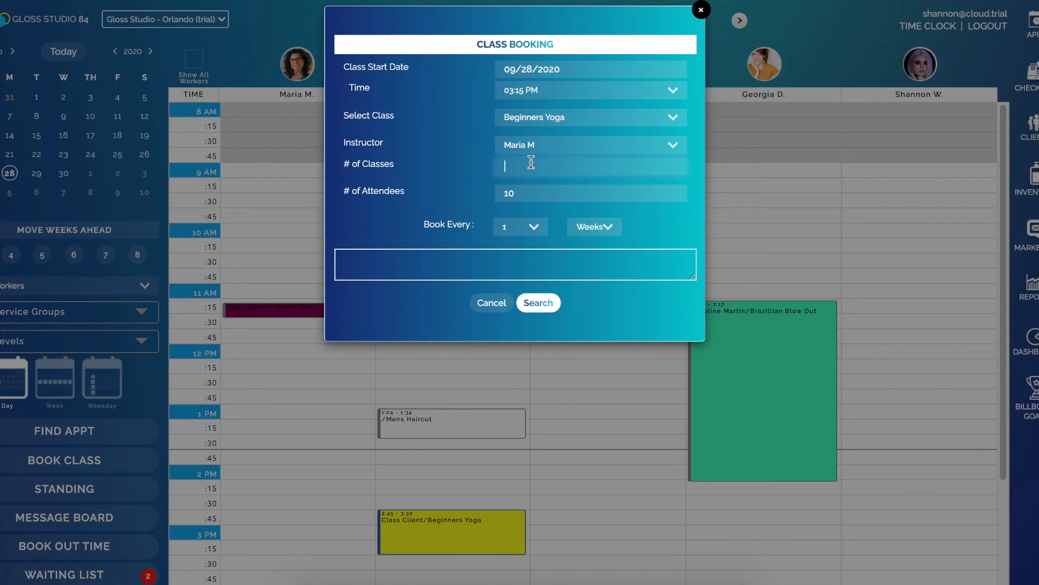
{"action": "type", "text": "6"}
Search for the weekly class dates, save the booking, and check the class on the day's schedule
{"action": "left_click", "coordinate": [552, 304]}
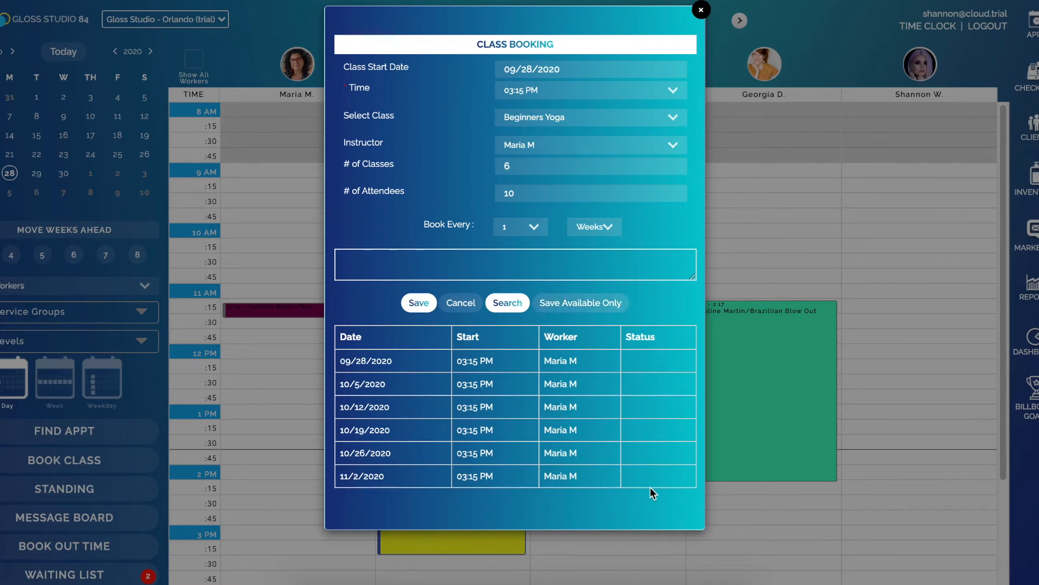
{"action": "left_click", "coordinate": [419, 302]}
{"action": "scroll", "coordinate": [301, 425], "scroll_direction": "down", "scroll_amount": 1}
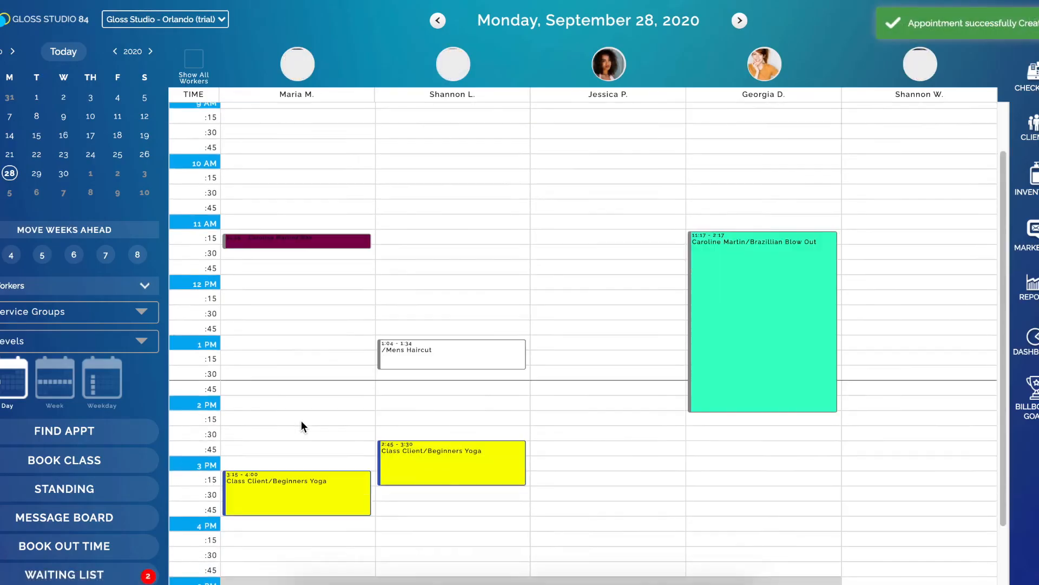
Open the 03:15 PM Beginners Yoga class and add the first client matching the name search as an attendee
{"action": "scroll", "coordinate": [301, 425], "scroll_direction": "down", "scroll_amount": 1}
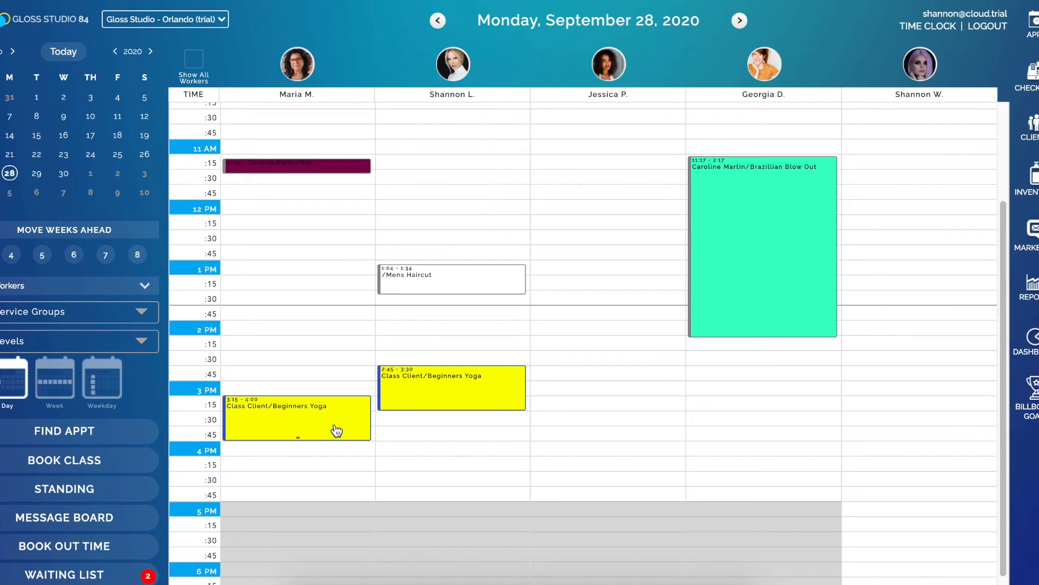
{"action": "left_click", "coordinate": [319, 431]}
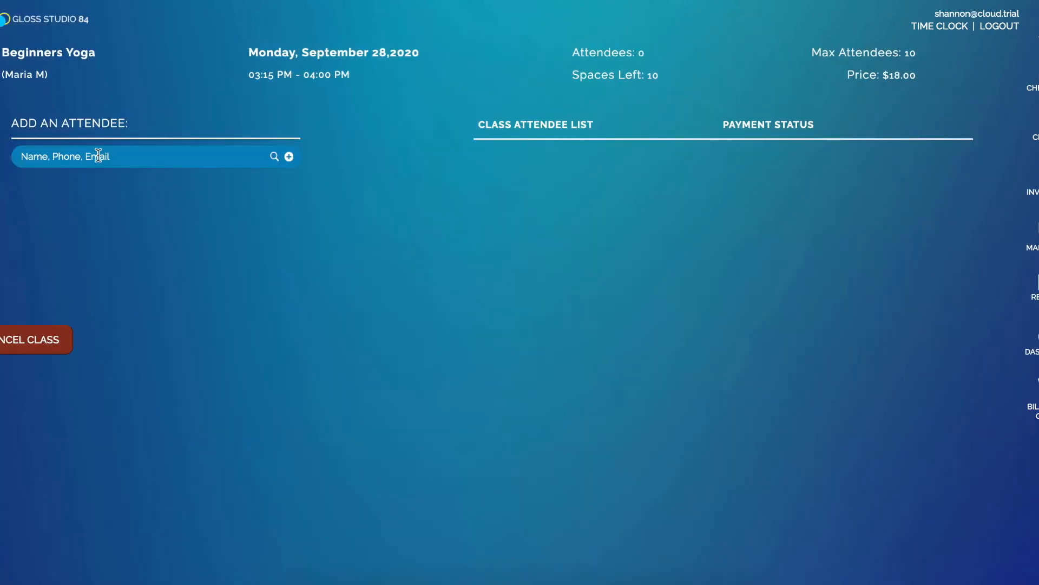
{"action": "type", "text": "carol"}
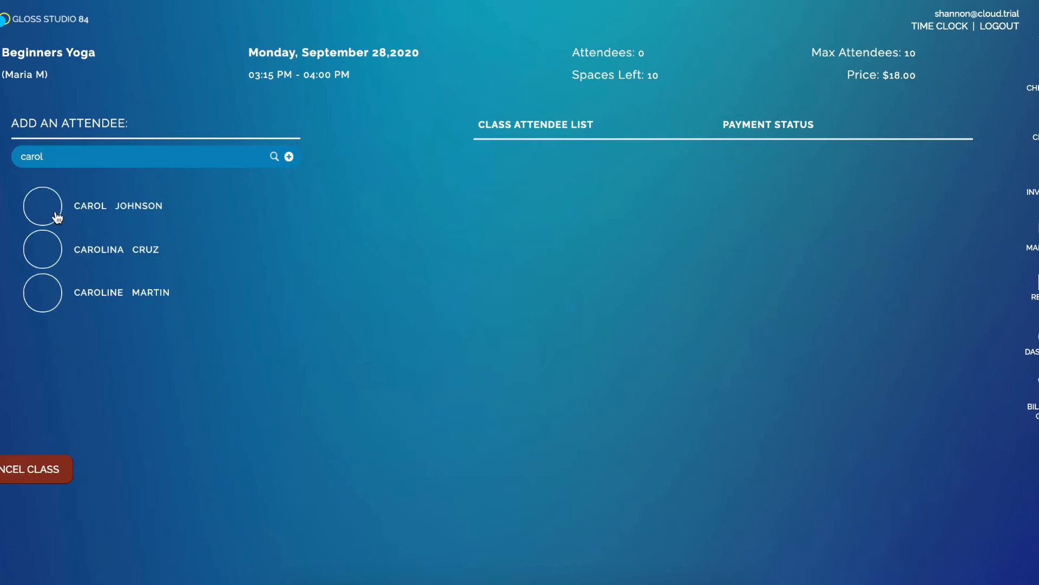
{"action": "left_click", "coordinate": [126, 216]}
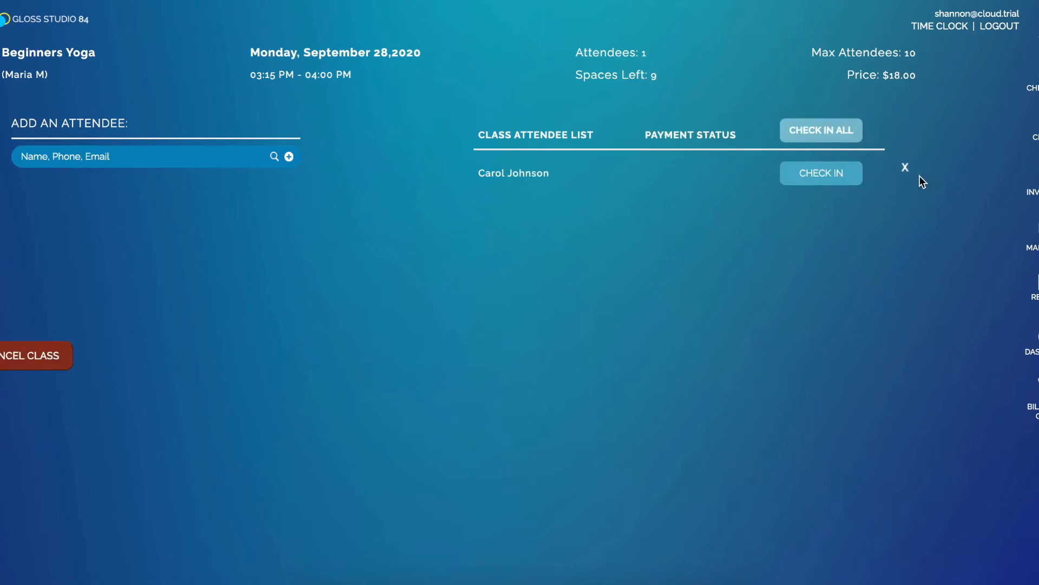
Add the second client matching the same name search to the class, and remove that client from the attendee list
{"action": "left_click", "coordinate": [111, 156]}
{"action": "type", "text": "carol"}
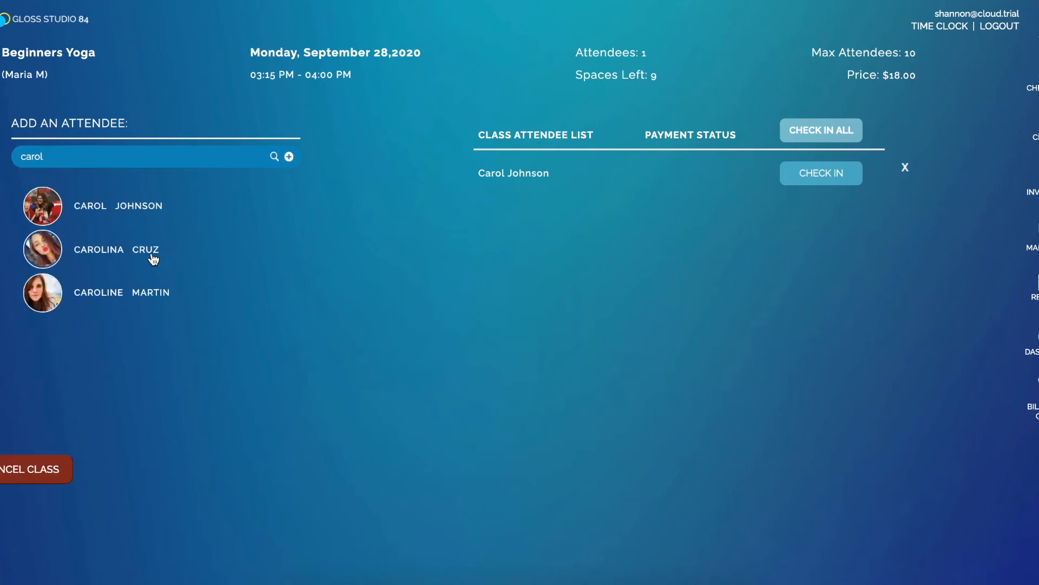
{"action": "left_click", "coordinate": [174, 258]}
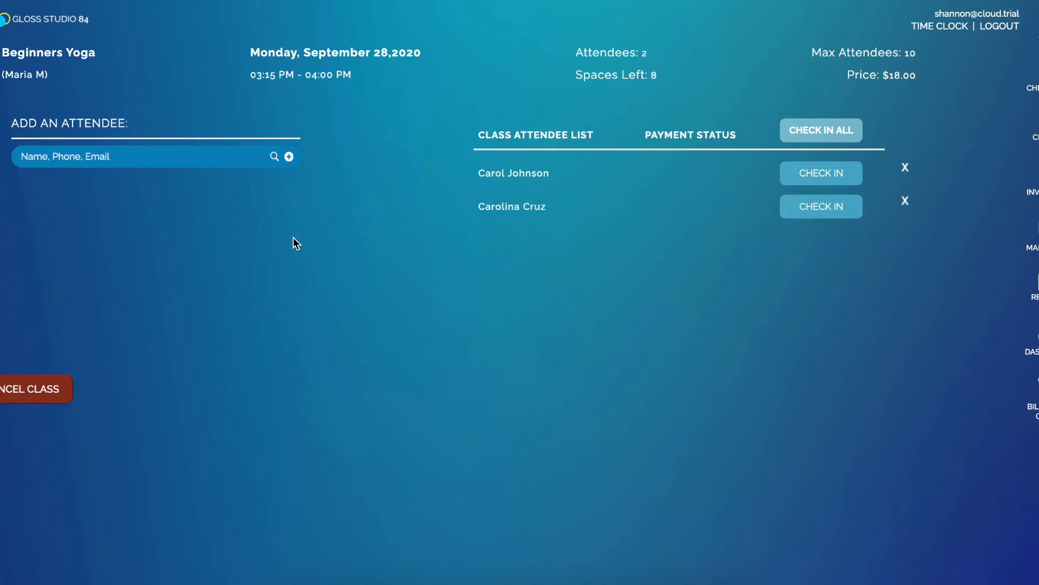
{"action": "left_click", "coordinate": [903, 208]}
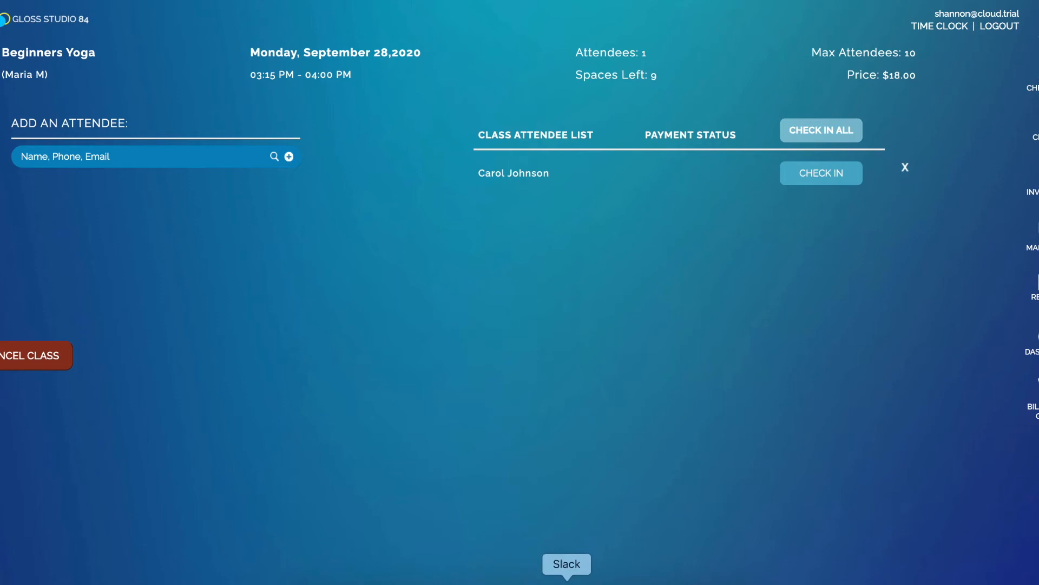
Switch to the client booking site in Safari, start a class booking, and choose All Classes as the class type
{"action": "left_click", "coordinate": [494, 579]}
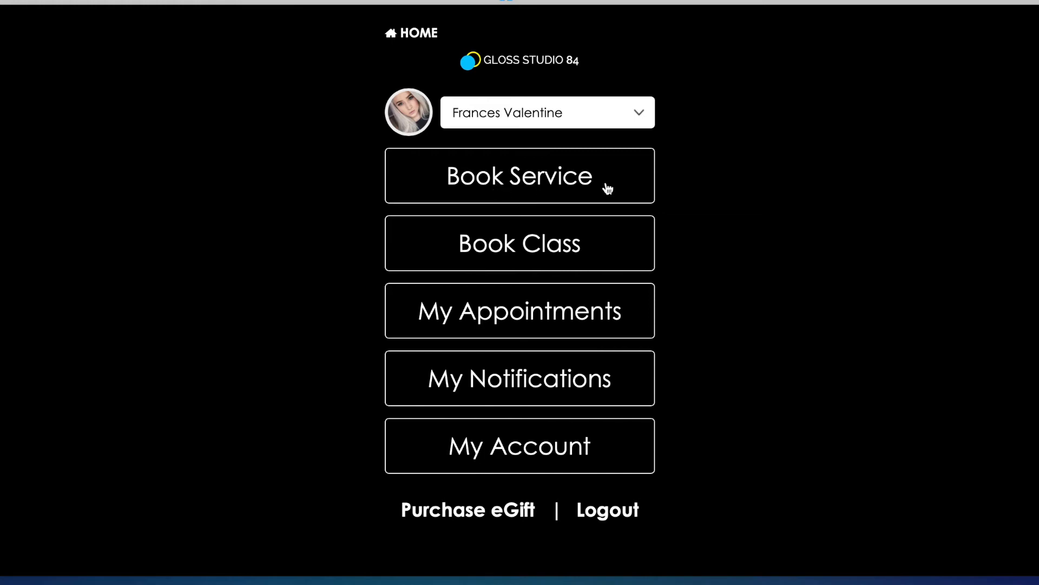
{"action": "left_click", "coordinate": [528, 248]}
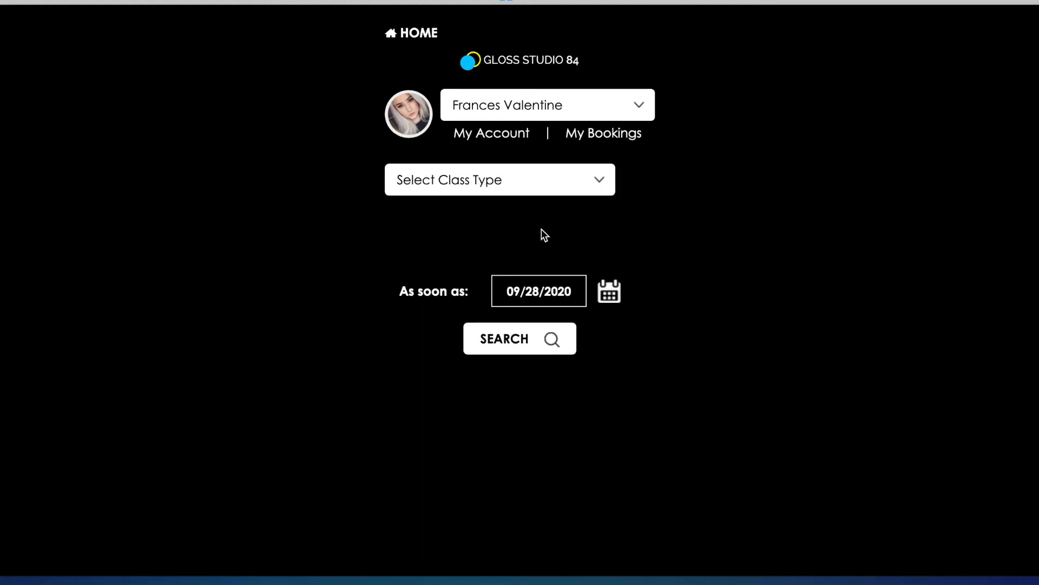
{"action": "left_click", "coordinate": [529, 193]}
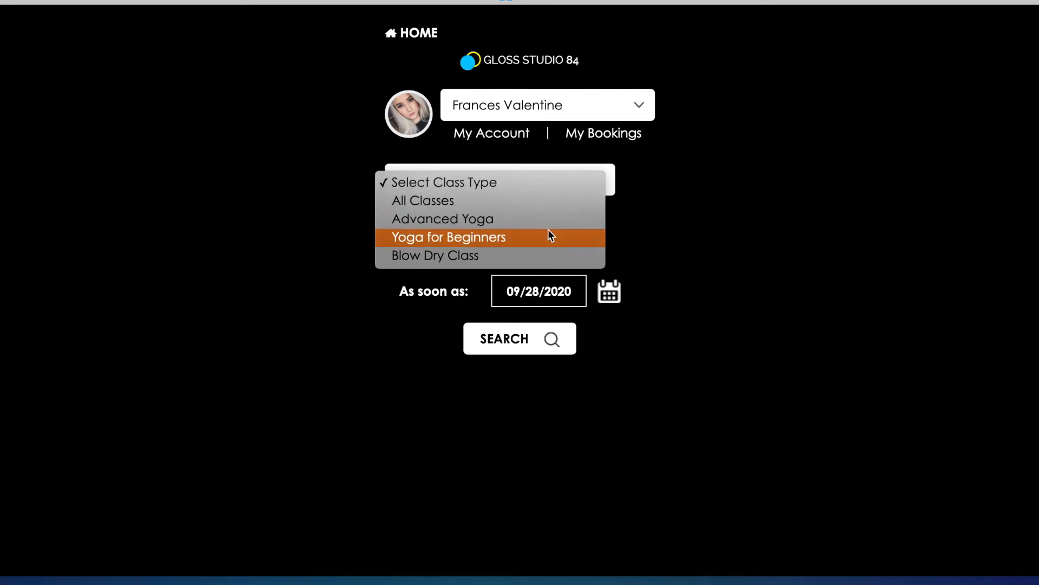
{"action": "left_click", "coordinate": [531, 201]}
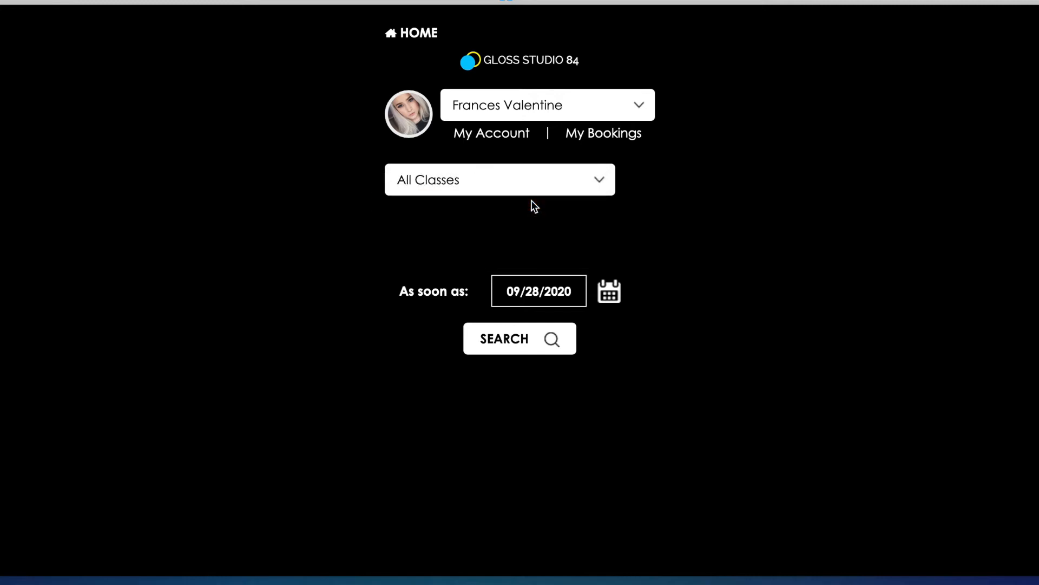
Search for Yoga for Beginners classes with Any Worker as soon as 09/28/2020
{"action": "left_click", "coordinate": [523, 187]}
{"action": "left_click", "coordinate": [525, 218]}
{"action": "left_click", "coordinate": [498, 214]}
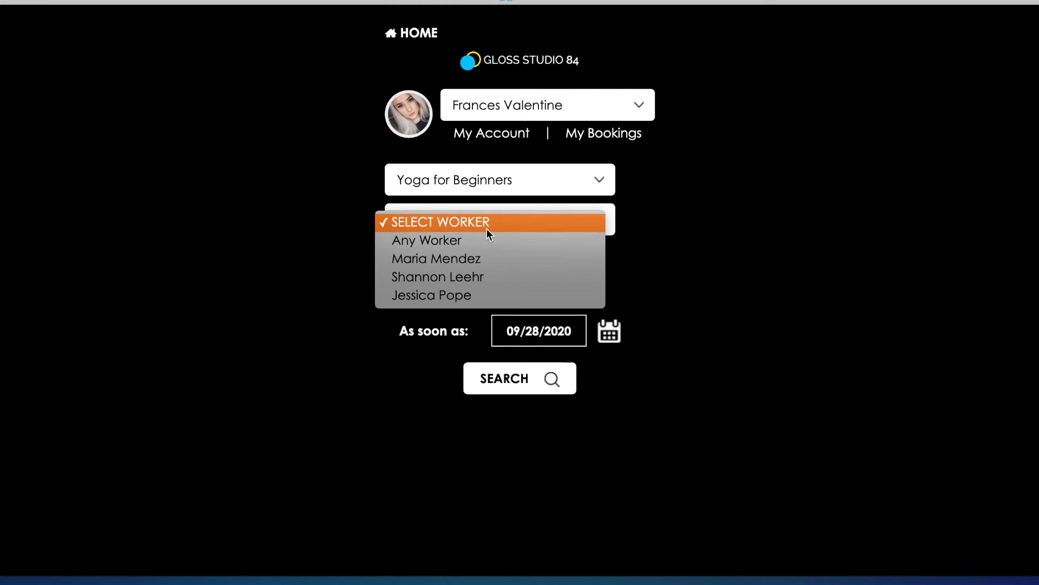
{"action": "left_click", "coordinate": [497, 245]}
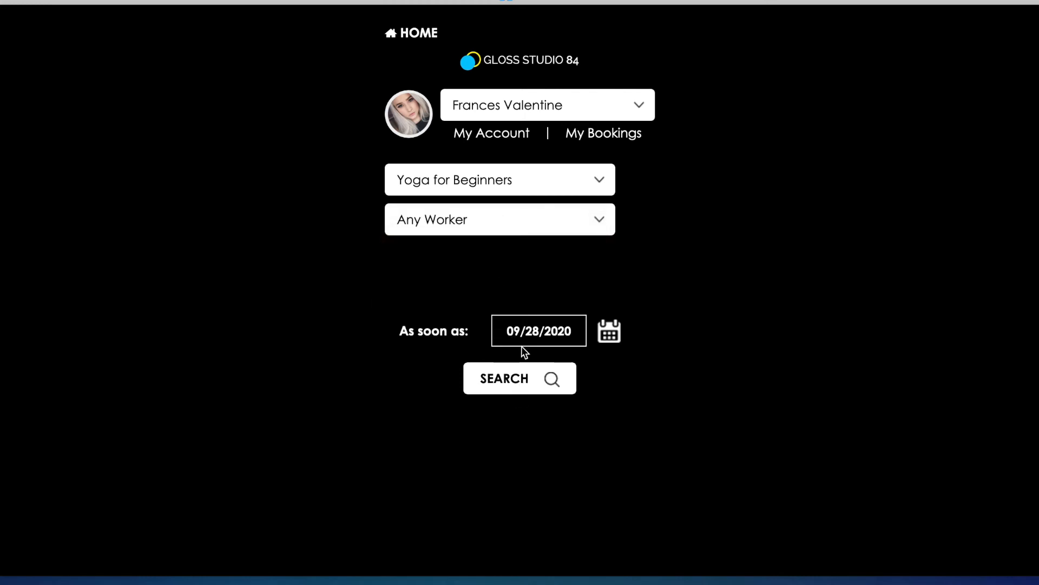
{"action": "left_click", "coordinate": [521, 384]}
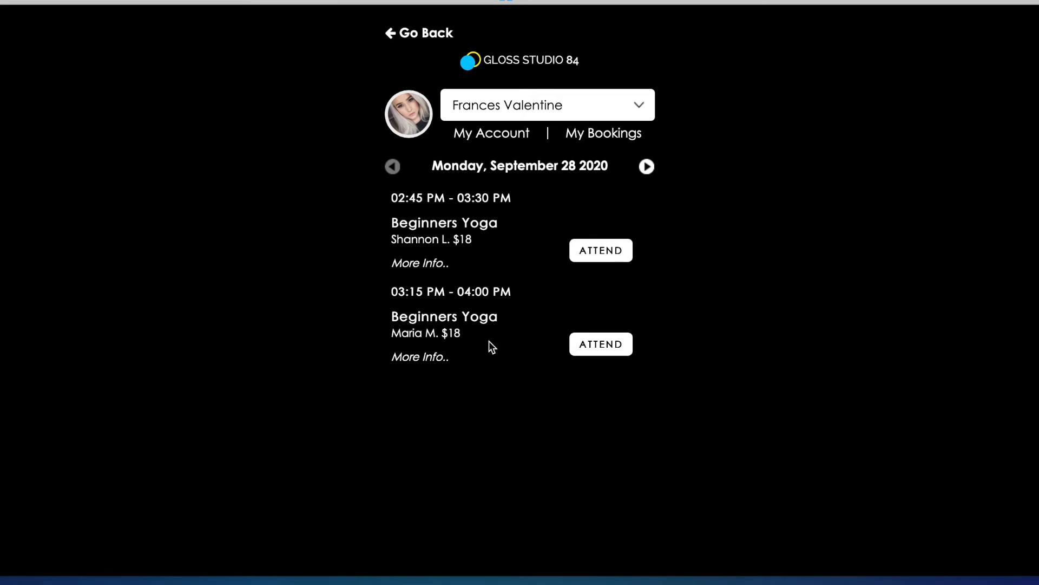
Expand the description of the 03:15 PM Beginners Yoga class and choose to attend it
{"action": "left_click", "coordinate": [420, 357]}
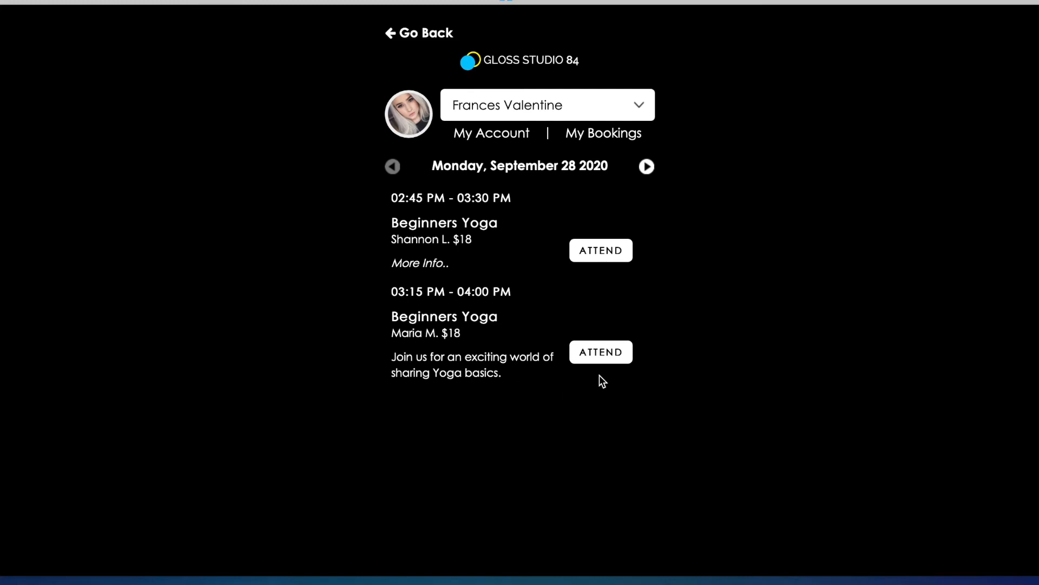
{"action": "left_click", "coordinate": [610, 357]}
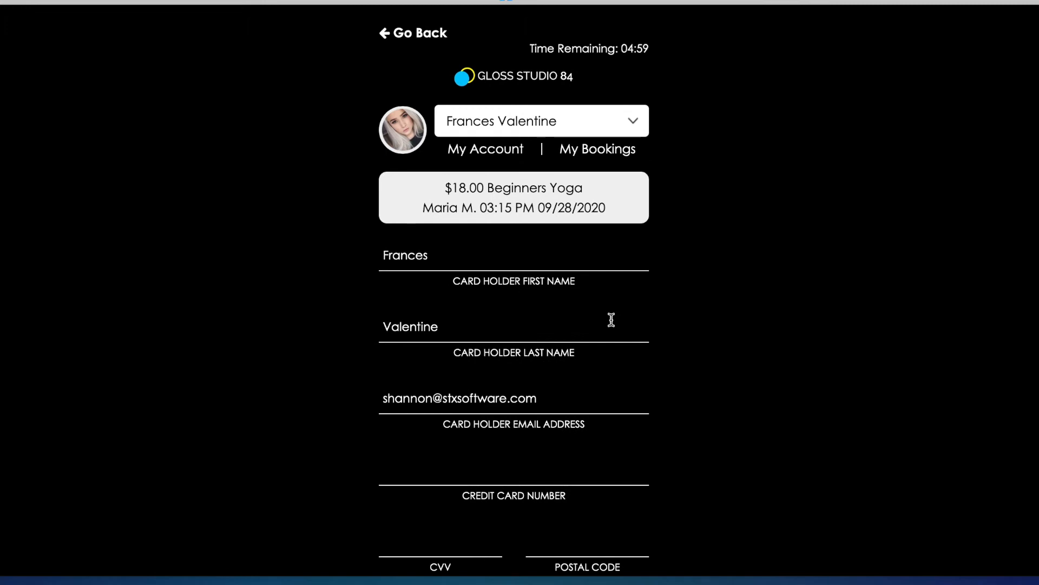
Examine the class summary, cardholder and credit card fields on the payment form, and leave it without booking
{"action": "scroll", "coordinate": [611, 319], "scroll_direction": "down", "scroll_amount": 1}
{"action": "scroll", "coordinate": [613, 325], "scroll_direction": "down", "scroll_amount": 2}
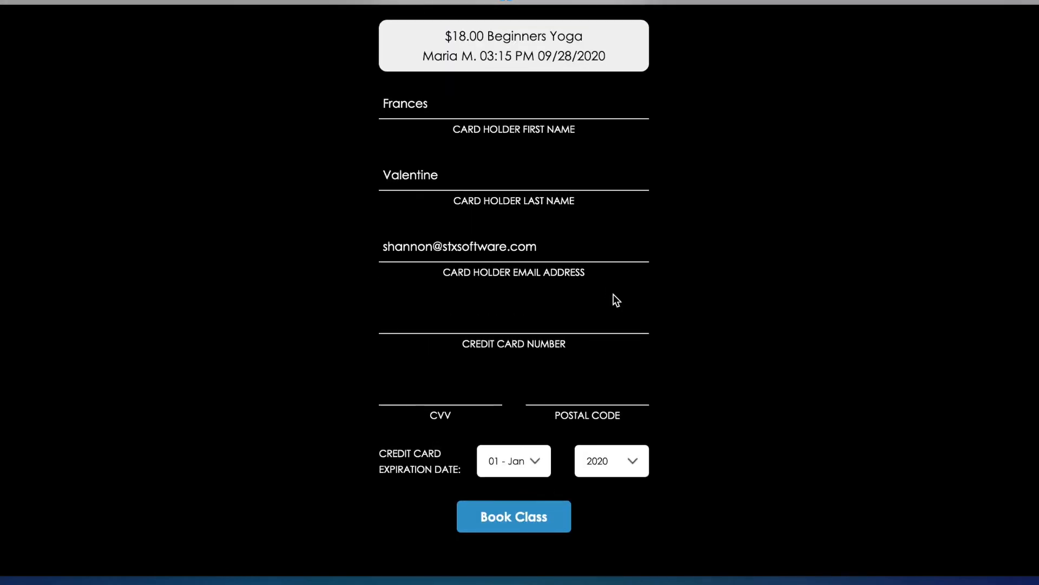
{"action": "scroll", "coordinate": [595, 274], "scroll_direction": "up", "scroll_amount": 1}
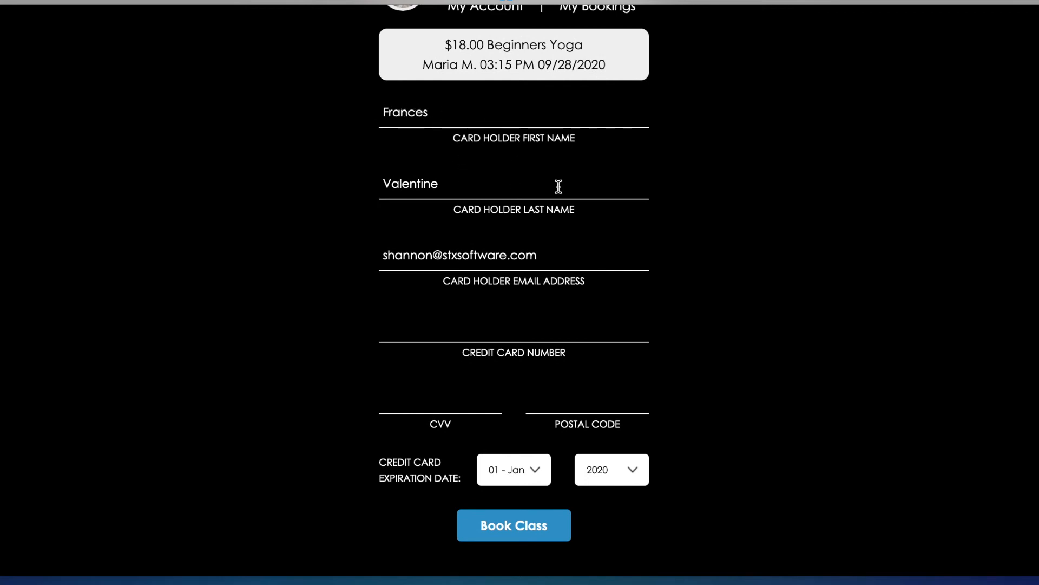
{"action": "scroll", "coordinate": [650, 383], "scroll_direction": "up", "scroll_amount": 3}
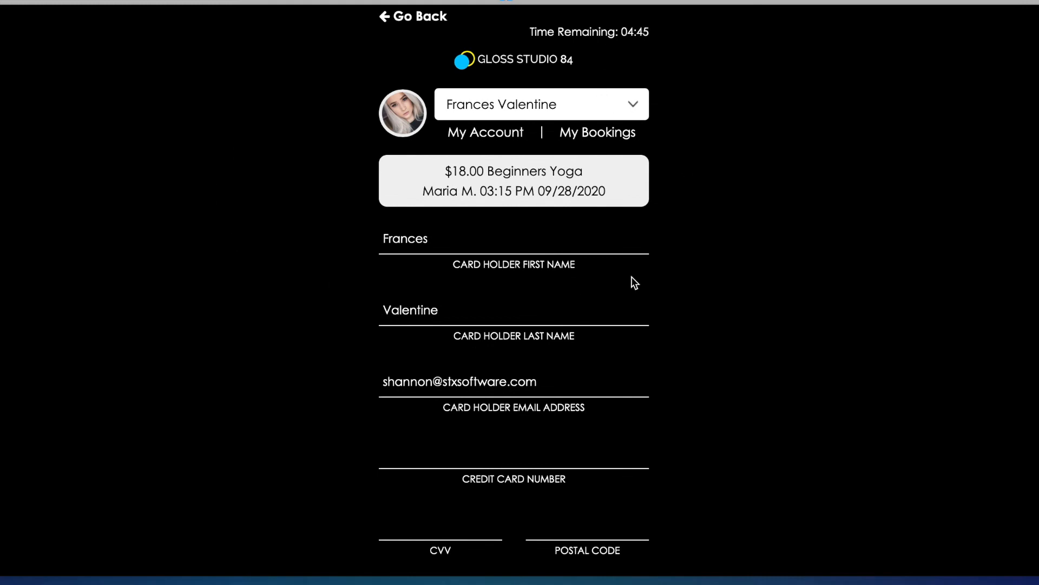
{"action": "scroll", "coordinate": [727, 266], "scroll_direction": "down", "scroll_amount": 3}
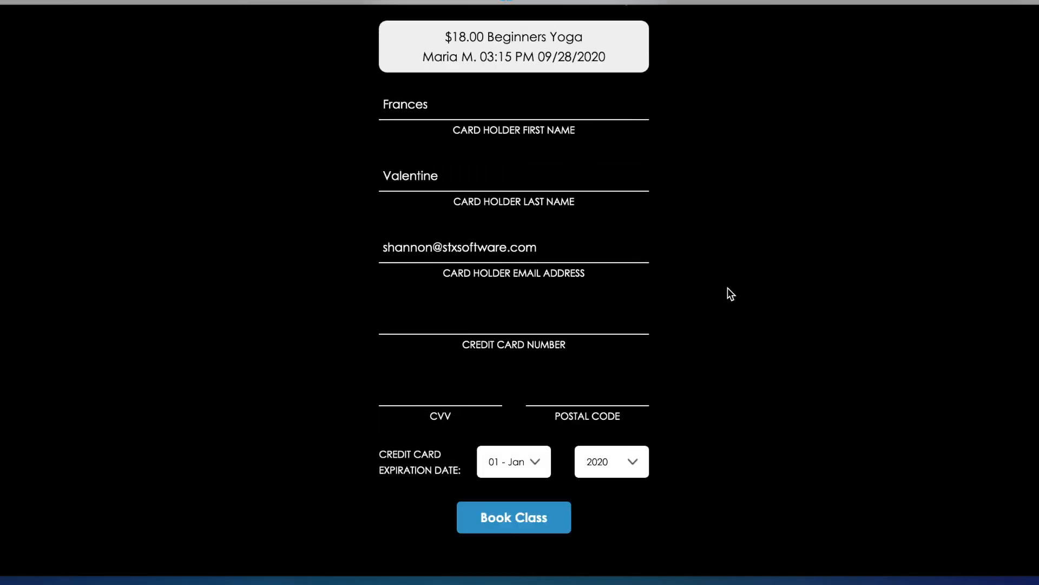
{"action": "scroll", "coordinate": [775, 404], "scroll_direction": "up", "scroll_amount": 1}
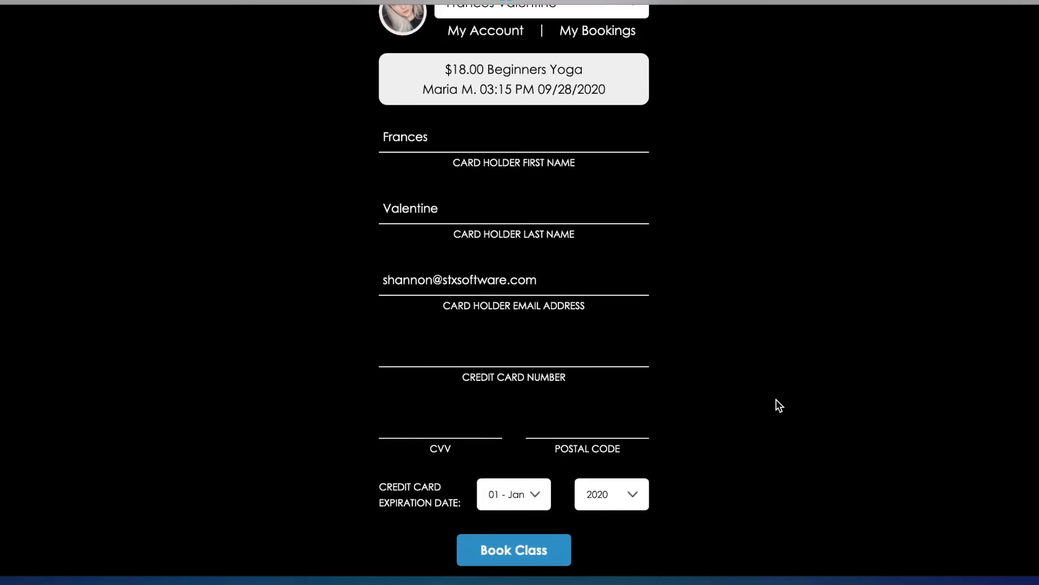
{"action": "scroll", "coordinate": [776, 399], "scroll_direction": "up", "scroll_amount": 1}
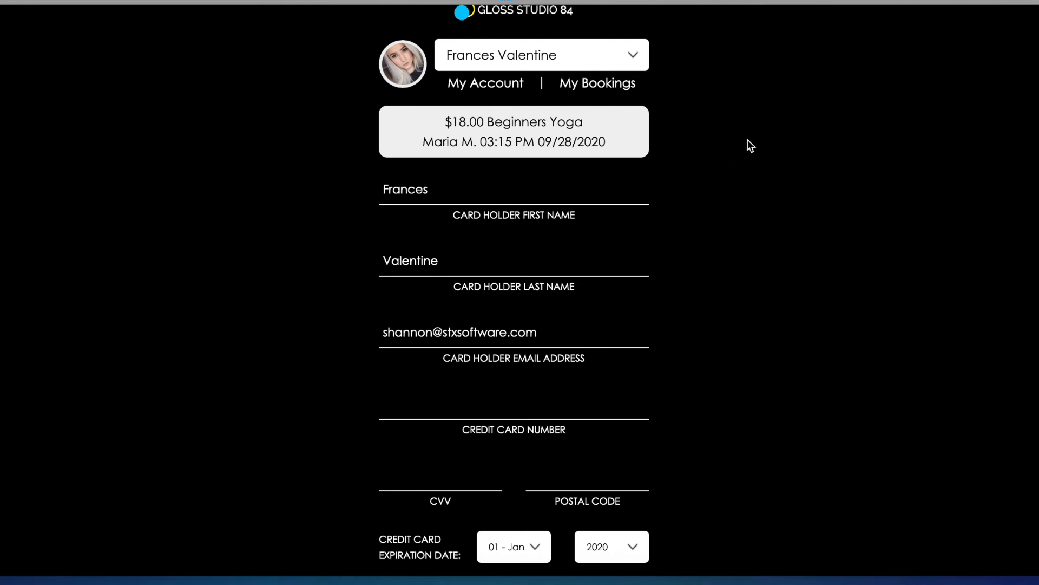
{"action": "scroll", "coordinate": [695, 192], "scroll_direction": "down", "scroll_amount": 2}
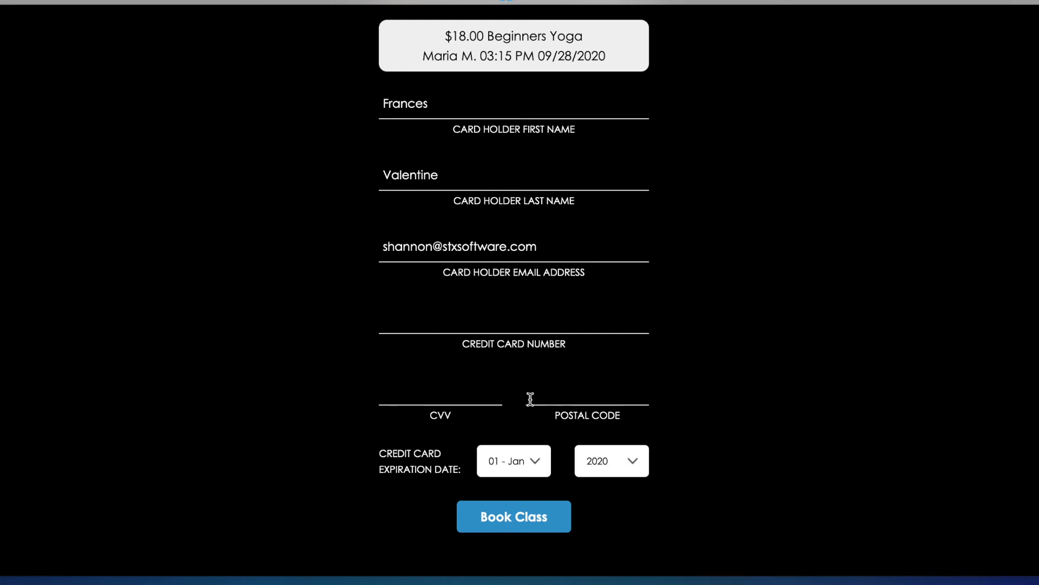
{"action": "scroll", "coordinate": [700, 360], "scroll_direction": "up", "scroll_amount": 3}
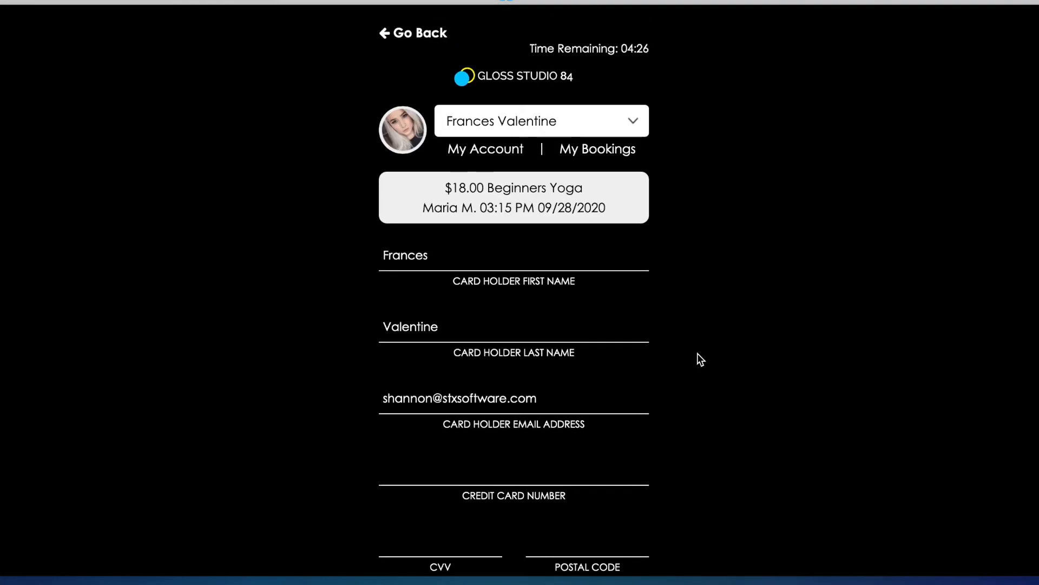
{"action": "left_click", "coordinate": [425, 34]}
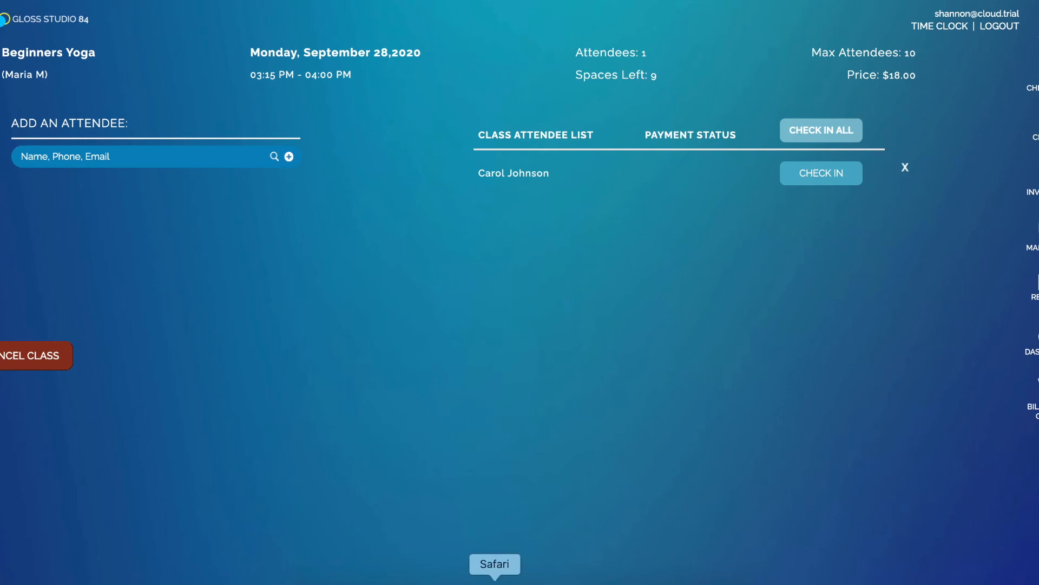
Return to the booking site in Safari and search for Advanced Yoga classes with Any Worker
{"action": "left_click", "coordinate": [494, 582]}
{"action": "left_click", "coordinate": [471, 169]}
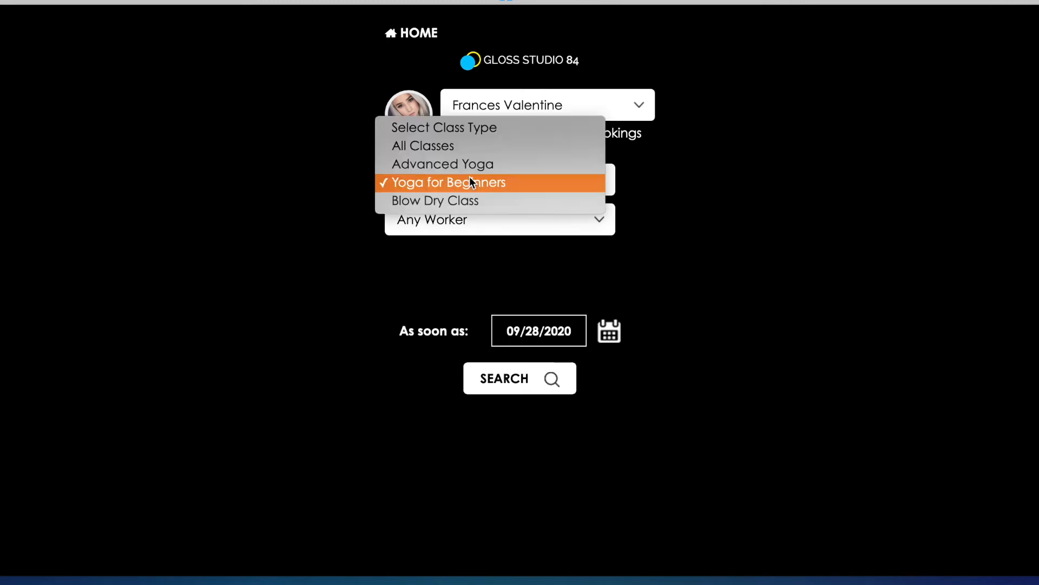
{"action": "left_click", "coordinate": [470, 162]}
{"action": "left_click", "coordinate": [467, 212]}
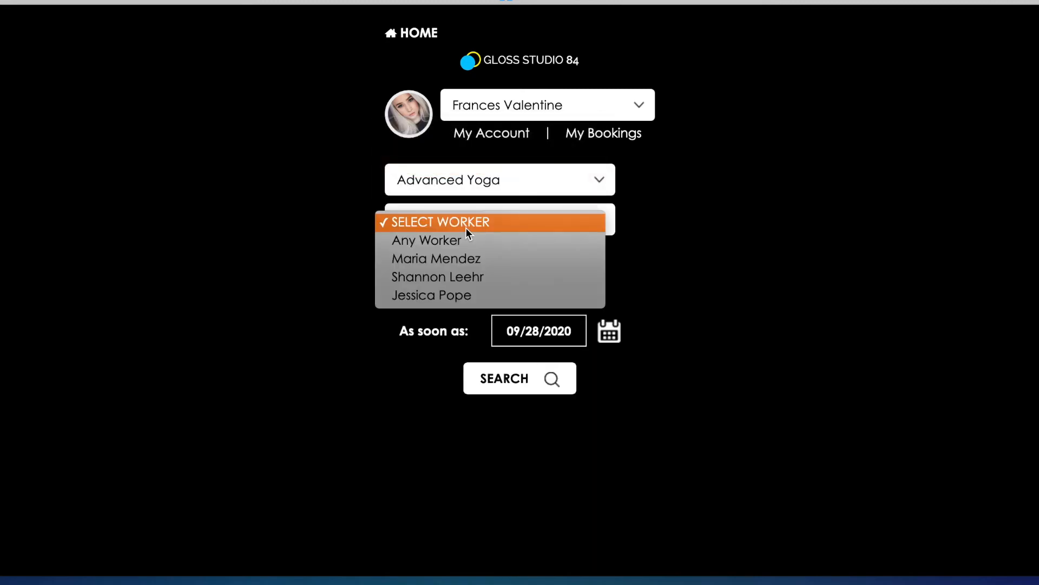
{"action": "left_click", "coordinate": [469, 241]}
{"action": "left_click", "coordinate": [527, 381]}
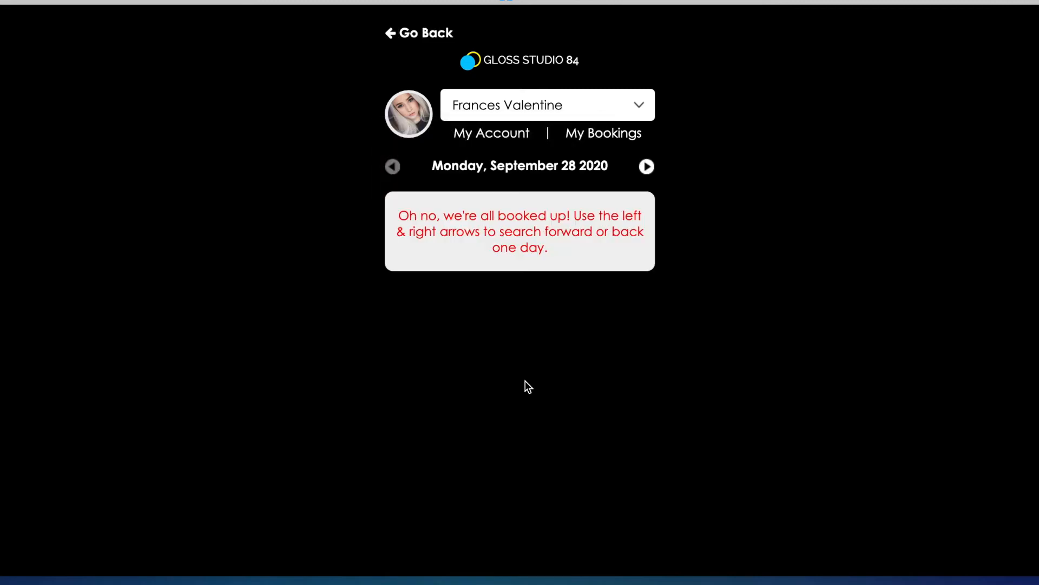
Check Advanced Yoga availability day by day through Thursday, October 1 2020, and leave the search results
{"action": "left_click", "coordinate": [648, 171]}
{"action": "left_click", "coordinate": [648, 172]}
{"action": "left_click", "coordinate": [649, 172]}
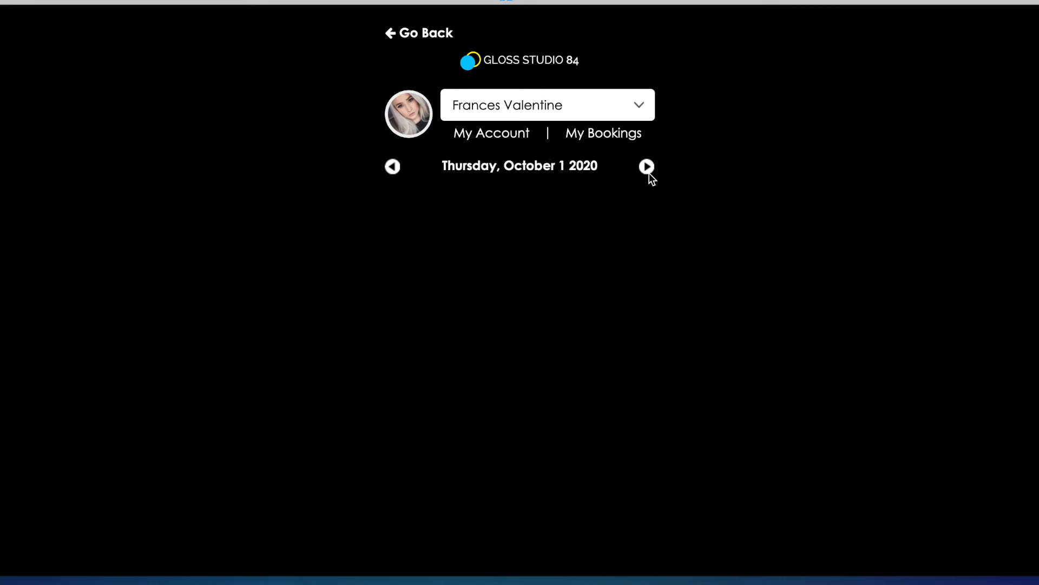
{"action": "left_click", "coordinate": [420, 33]}
Switch back to the salon software's appointment book and start a class booking for 03:15 PM
{"action": "left_click", "coordinate": [460, 583]}
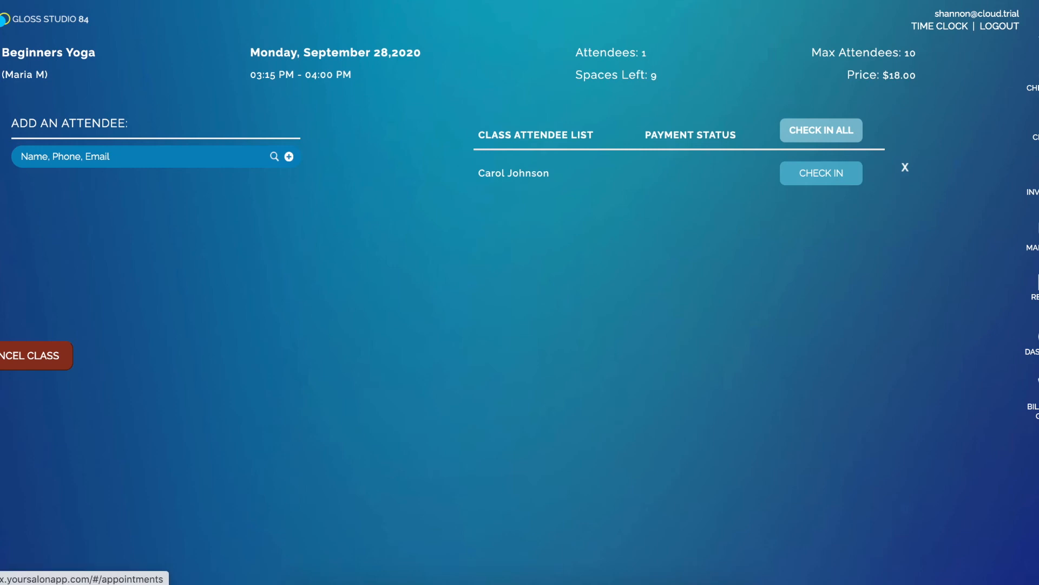
{"action": "left_click", "coordinate": [1037, 25]}
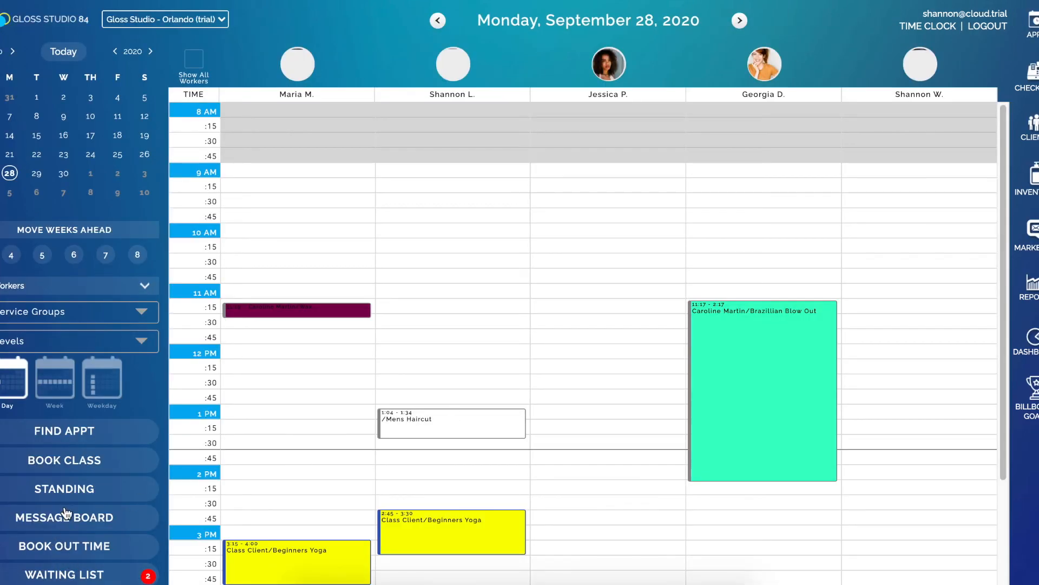
{"action": "scroll", "coordinate": [65, 512], "scroll_direction": "down", "scroll_amount": 1}
{"action": "left_click", "coordinate": [63, 441]}
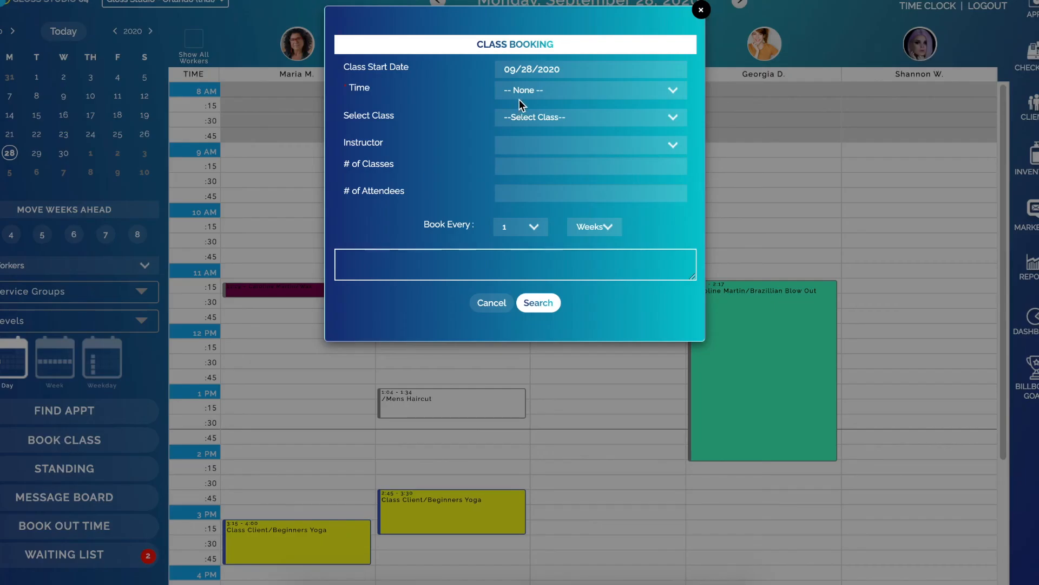
{"action": "left_click", "coordinate": [519, 98]}
{"action": "scroll", "coordinate": [560, 445], "scroll_direction": "down", "scroll_amount": 5}
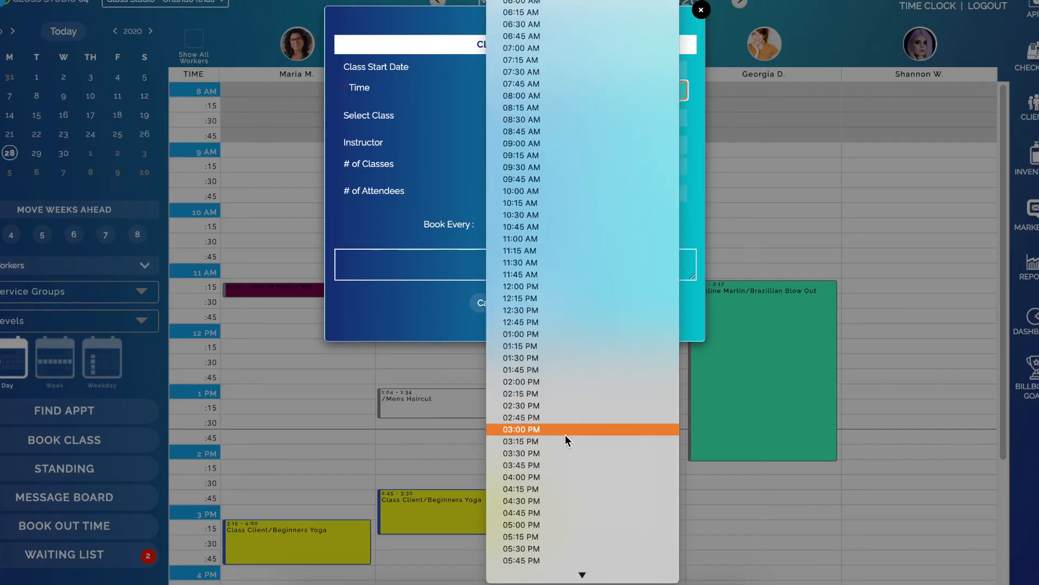
{"action": "left_click", "coordinate": [565, 442]}
Choose Advanced Yoga as the class and assign the worker from the schedule's second column as its instructor
{"action": "left_click", "coordinate": [528, 117]}
{"action": "left_click", "coordinate": [541, 128]}
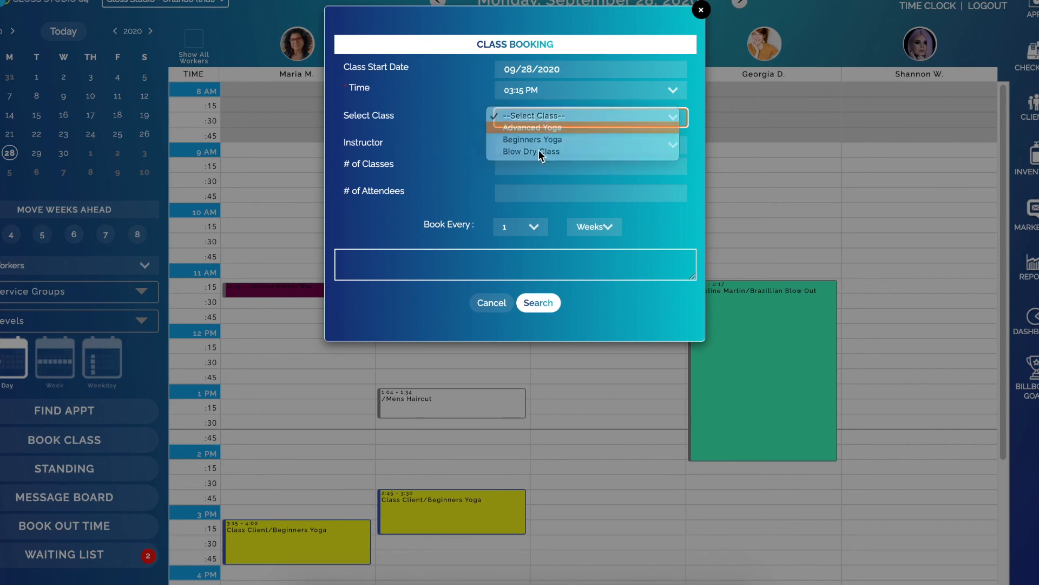
{"action": "left_click", "coordinate": [525, 146]}
{"action": "left_click", "coordinate": [554, 157]}
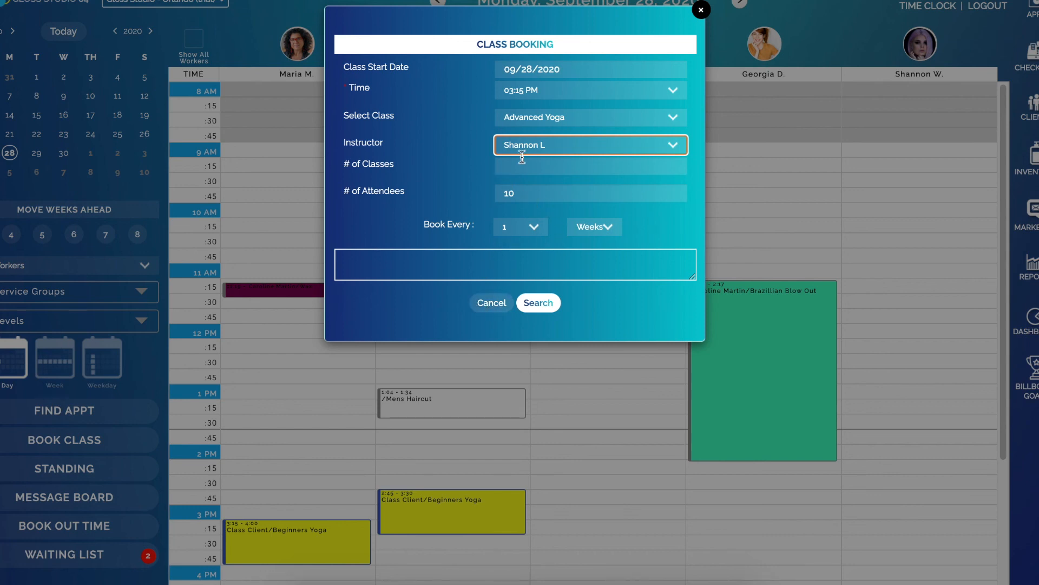
Set the class time to 03:30 PM and the number of classes to 1, search for availability and save the Advanced Yoga booking
{"action": "left_click", "coordinate": [527, 90]}
{"action": "left_click", "coordinate": [528, 102]}
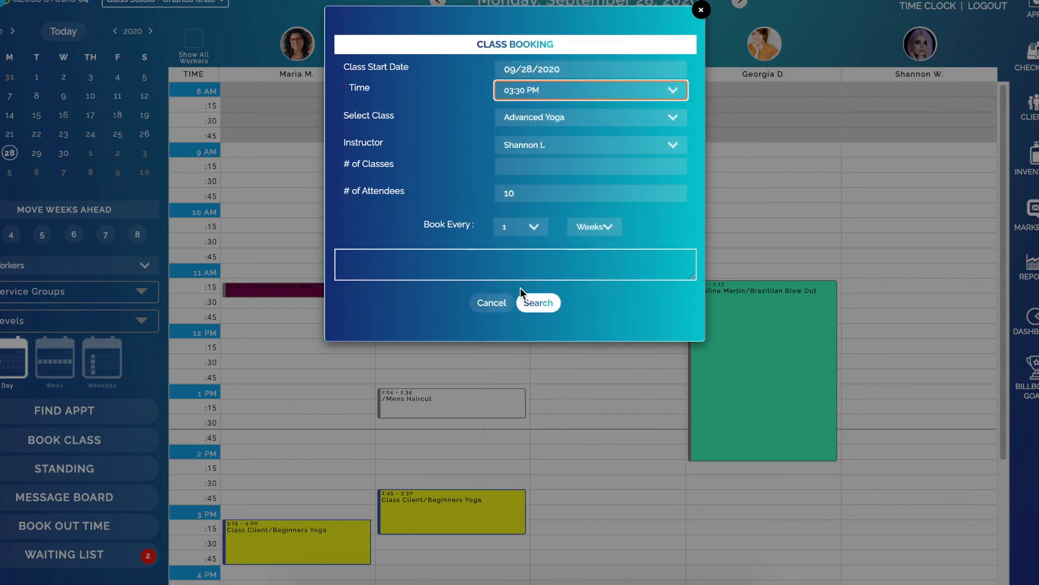
{"action": "left_click", "coordinate": [515, 164]}
{"action": "type", "text": "1"}
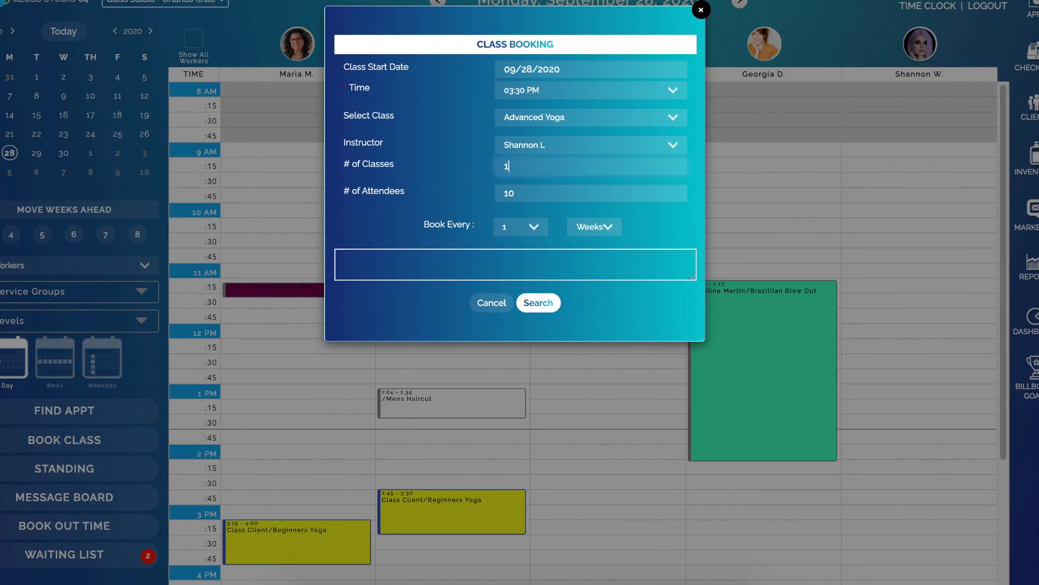
{"action": "left_click", "coordinate": [544, 307]}
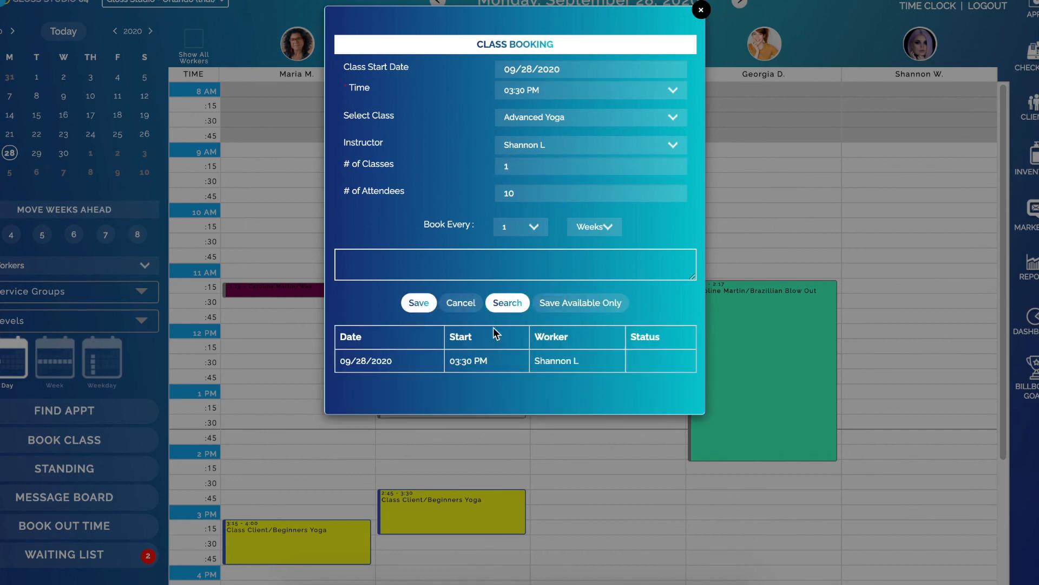
{"action": "left_click", "coordinate": [418, 303]}
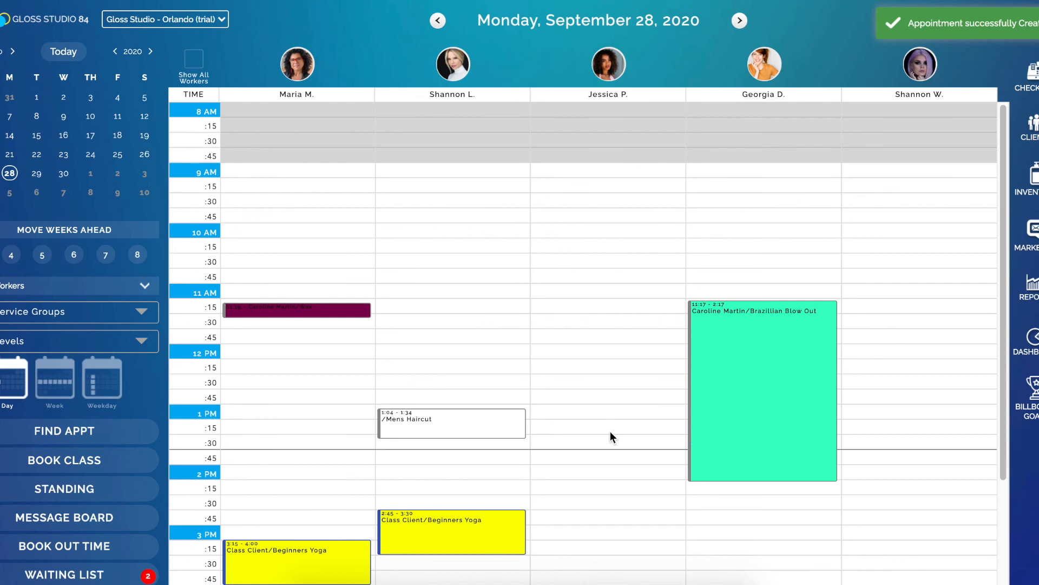
{"action": "scroll", "coordinate": [415, 511], "scroll_direction": "down", "scroll_amount": 4}
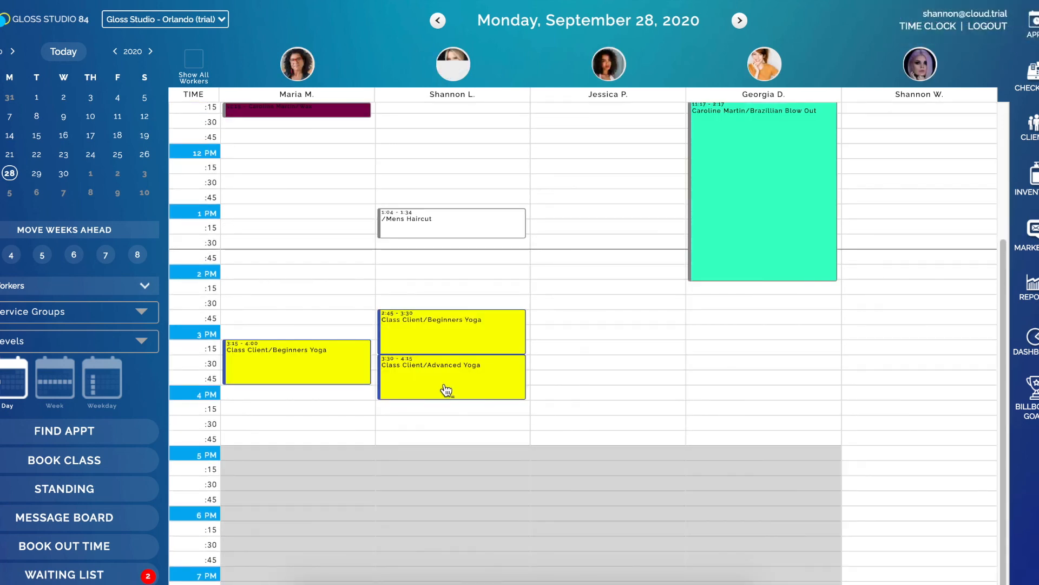
Switch to the booking site in Safari, sign the client up for the 03:30 PM Advanced Yoga class, and view the client's appointments
{"action": "left_click", "coordinate": [494, 579]}
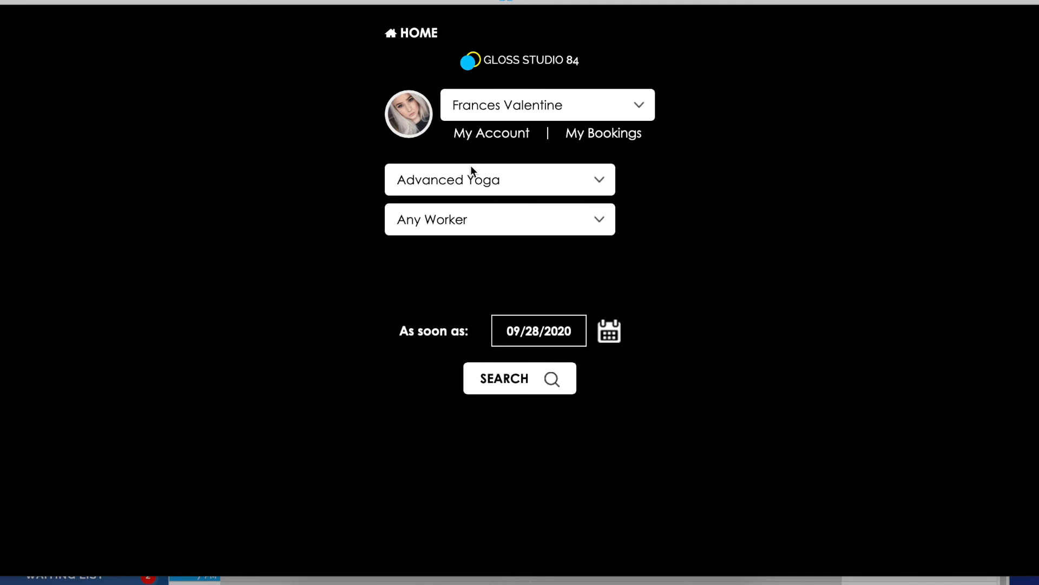
{"action": "left_click", "coordinate": [506, 379]}
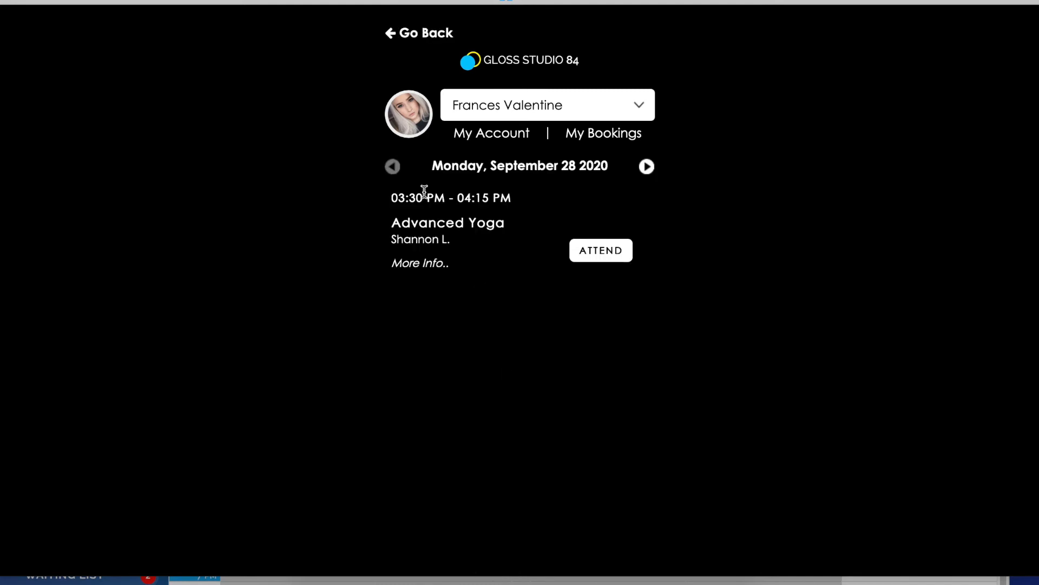
{"action": "left_click", "coordinate": [587, 257]}
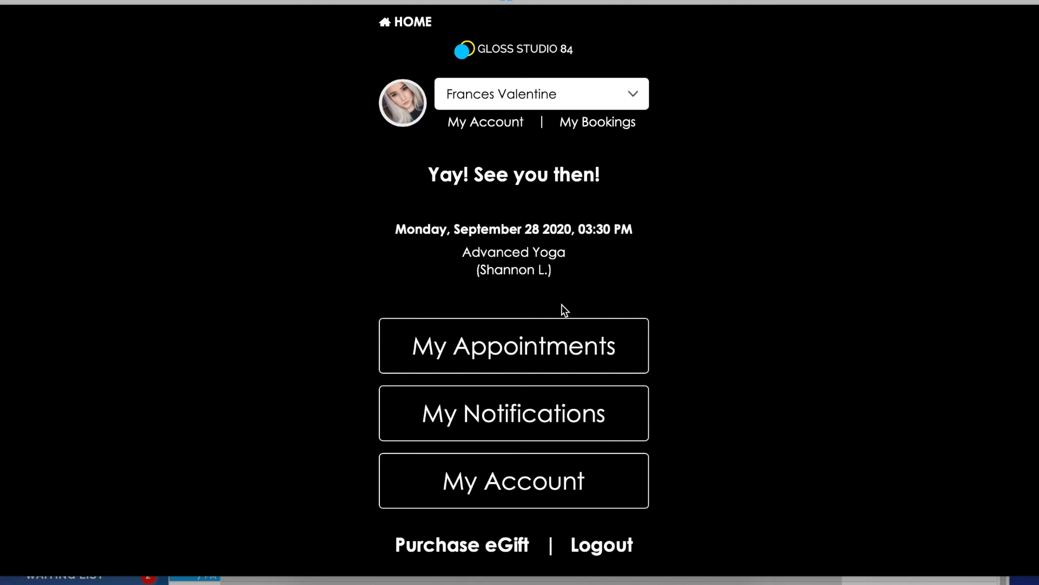
{"action": "left_click", "coordinate": [552, 339]}
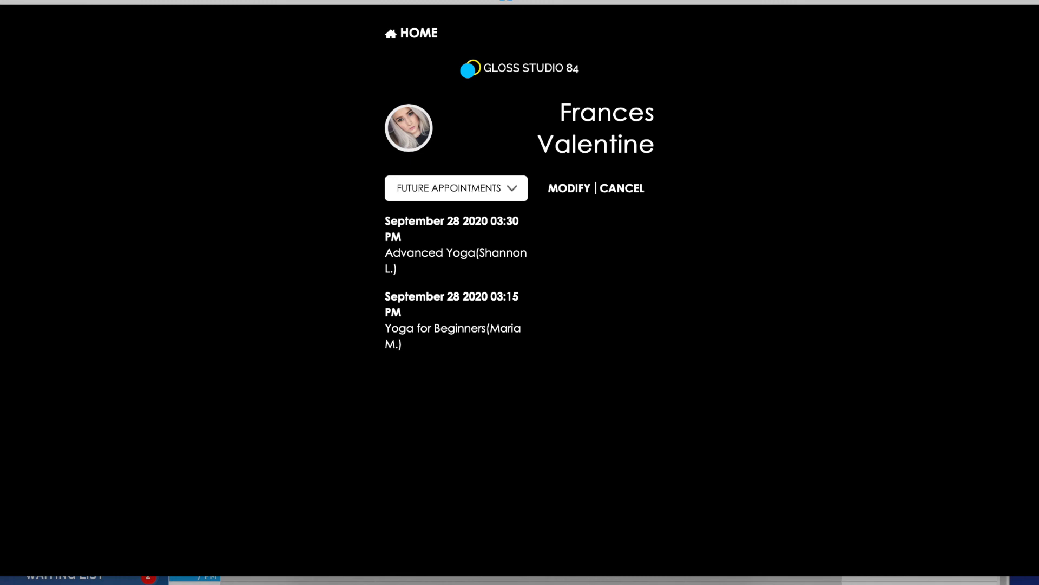
Switch to the salon software's 3:30 Advanced Yoga class, add the client with the Brazillian Blow Out appointment, and check in all attendees
{"action": "left_click", "coordinate": [124, 583]}
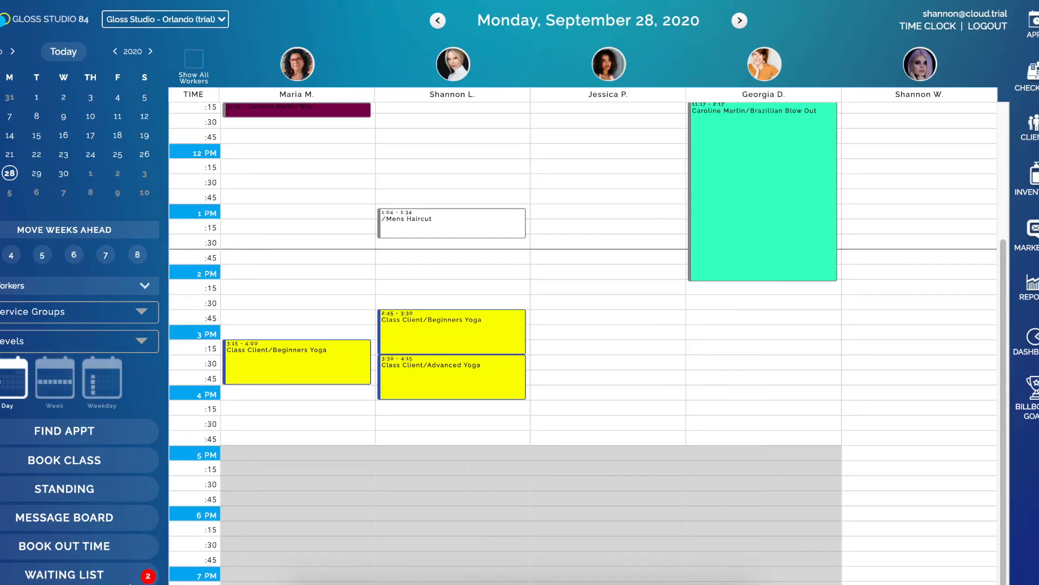
{"action": "left_click", "coordinate": [451, 374]}
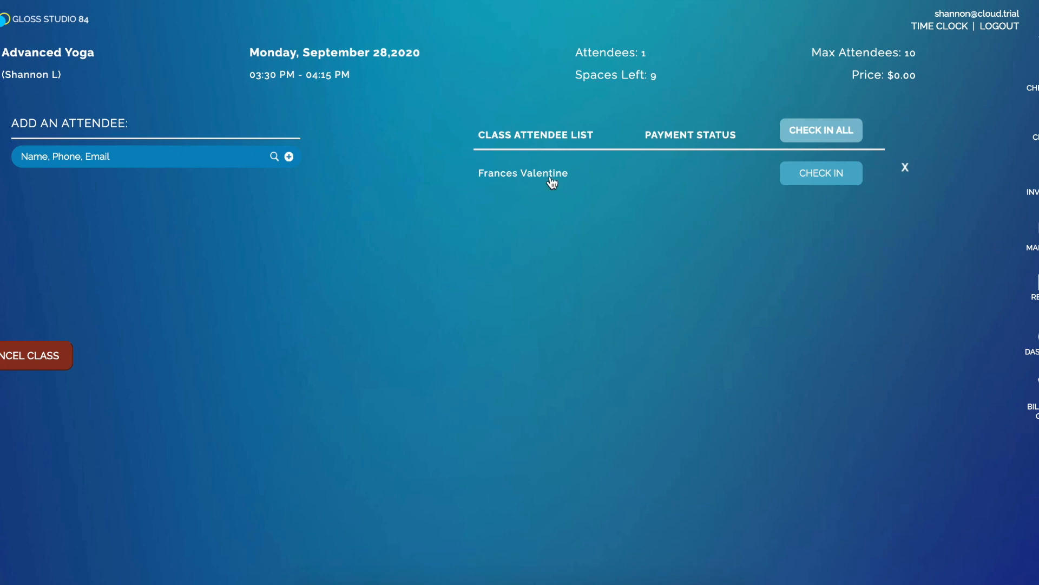
{"action": "left_click", "coordinate": [135, 154]}
{"action": "type", "text": "carolin"}
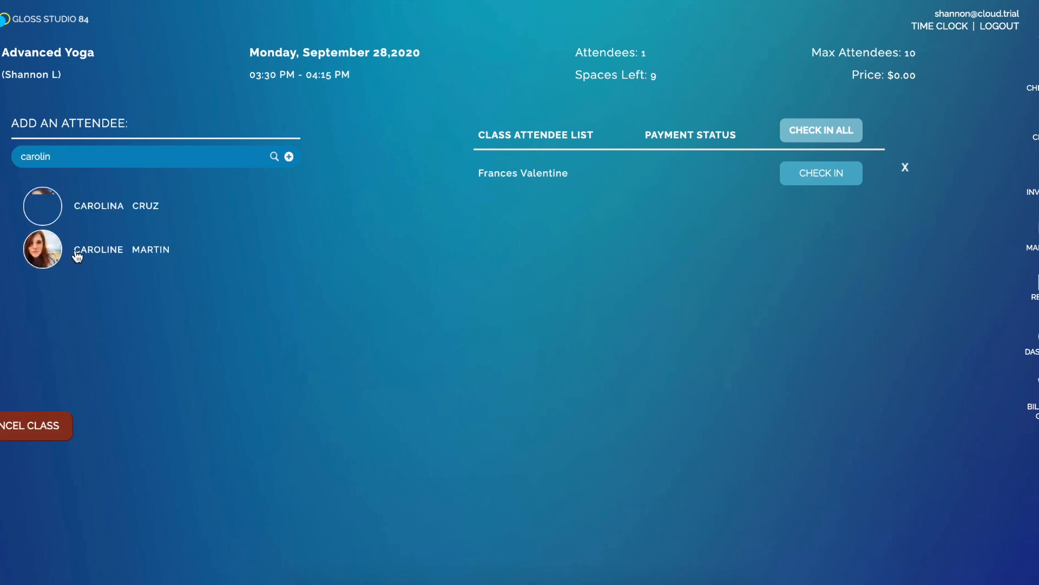
{"action": "left_click", "coordinate": [76, 252]}
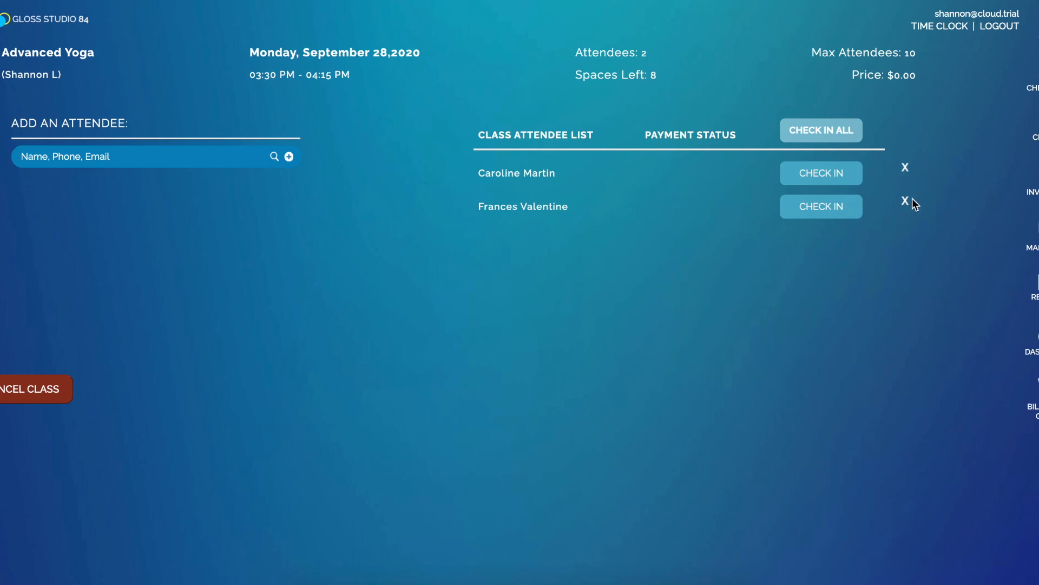
{"action": "left_click", "coordinate": [831, 132]}
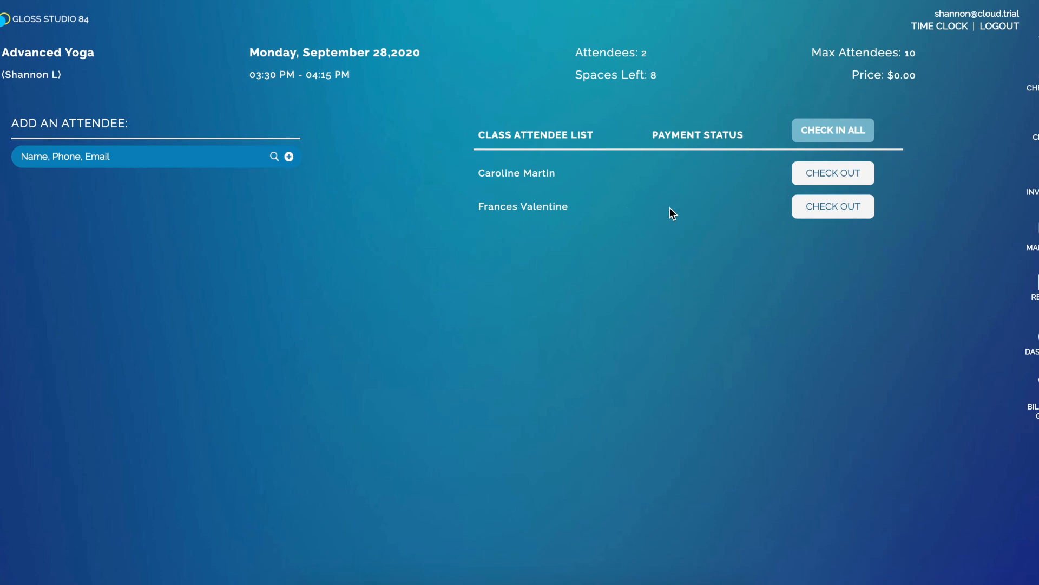
Check out the first attendee's Advanced Yoga ticket with the No Sale payment type and review the receipt
{"action": "left_click", "coordinate": [830, 178]}
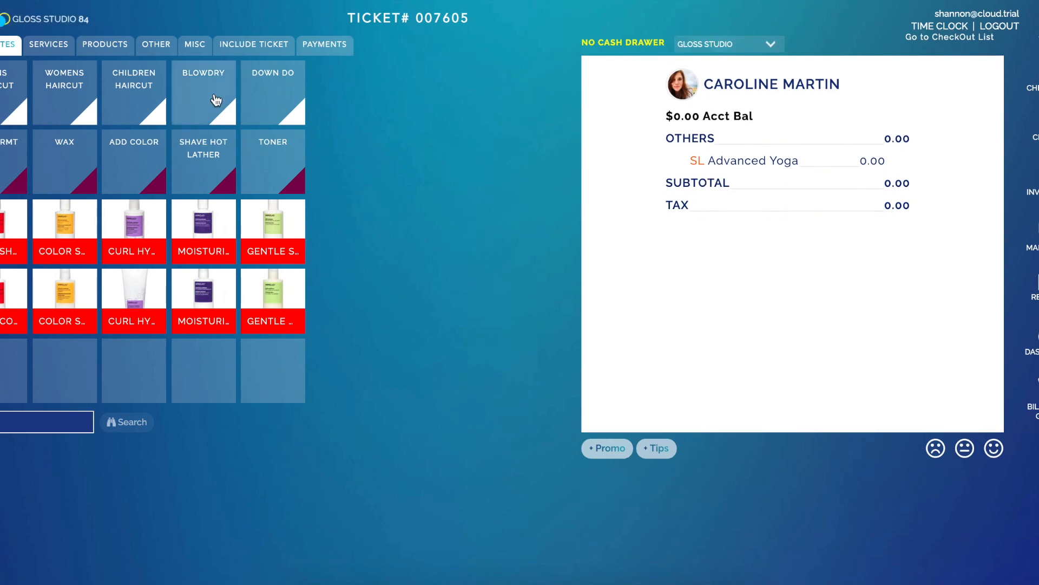
{"action": "left_click", "coordinate": [315, 47]}
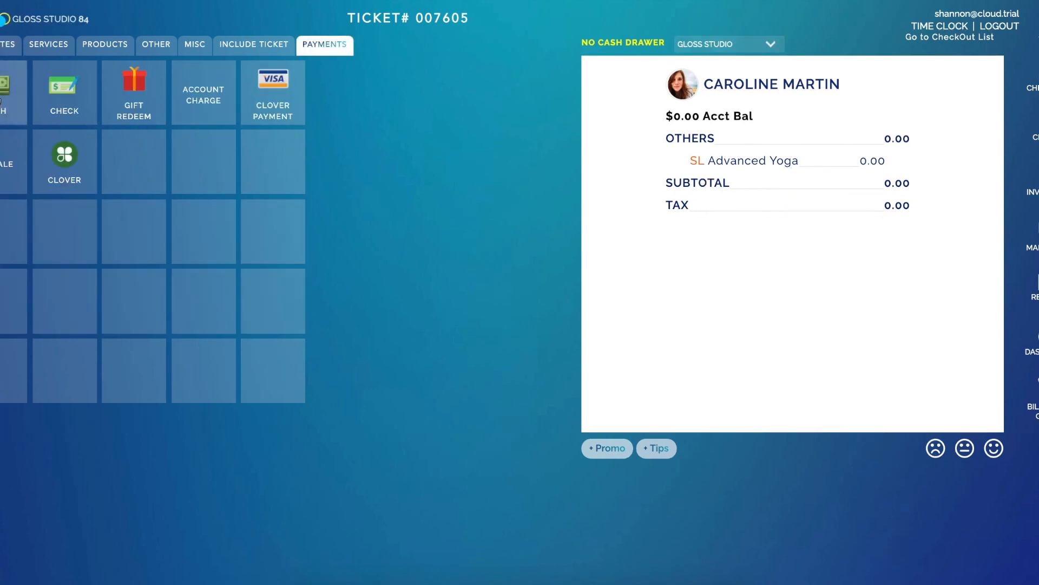
{"action": "left_click", "coordinate": [11, 108]}
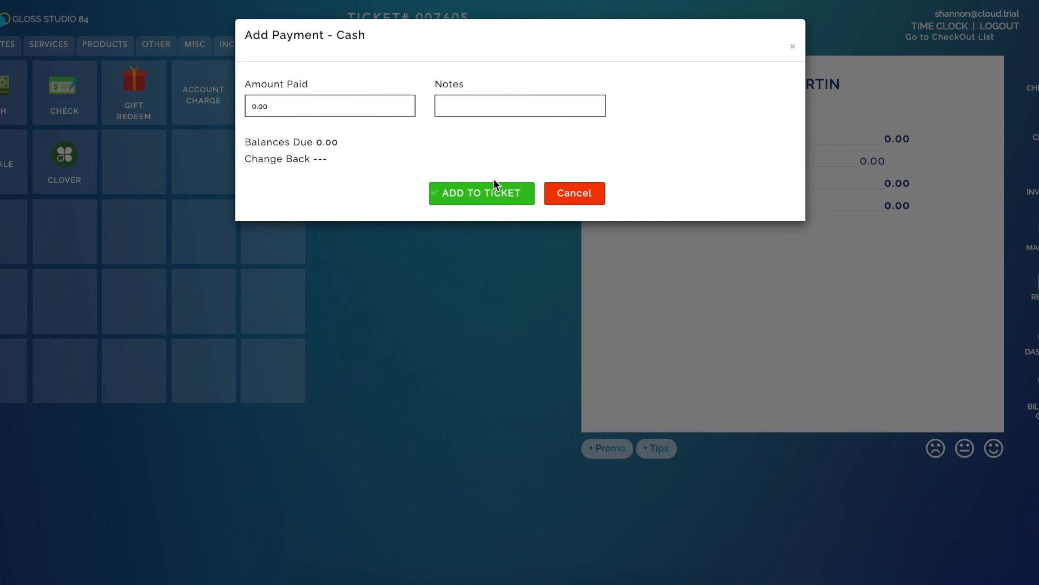
{"action": "left_click", "coordinate": [577, 193]}
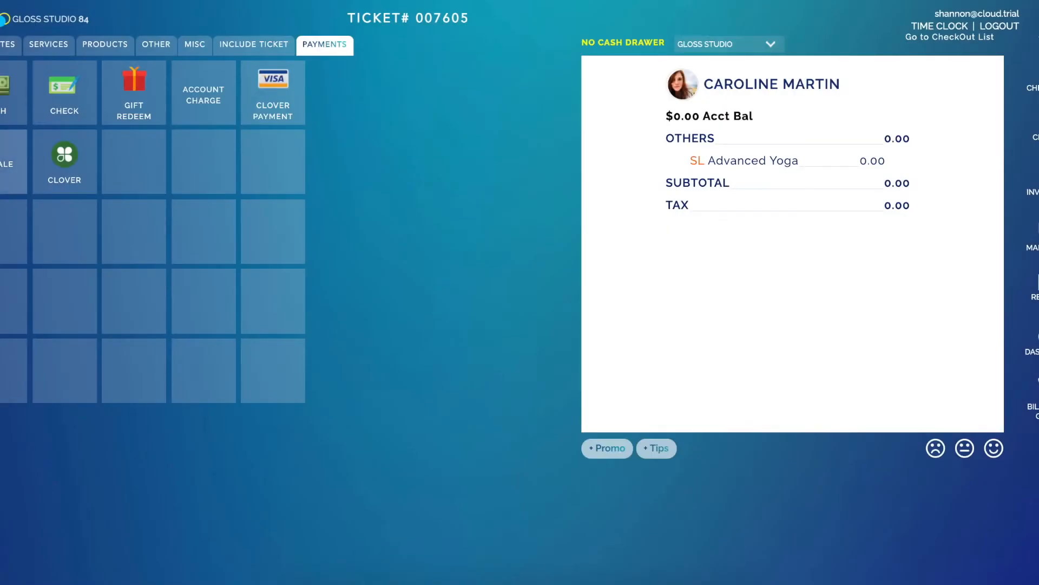
{"action": "left_click", "coordinate": [11, 162]}
{"action": "left_click", "coordinate": [460, 198]}
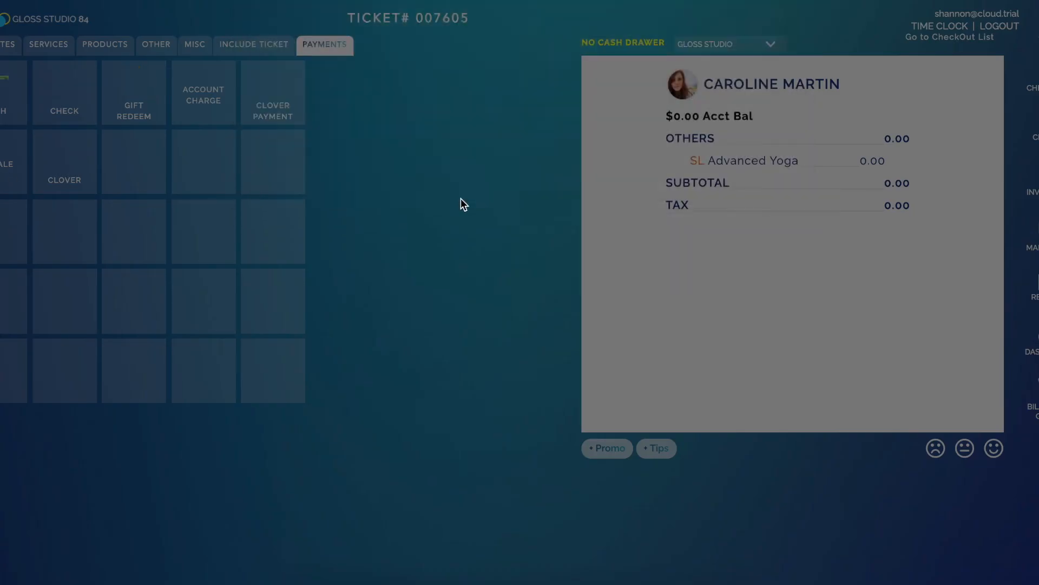
{"action": "scroll", "coordinate": [595, 228], "scroll_direction": "down", "scroll_amount": 2}
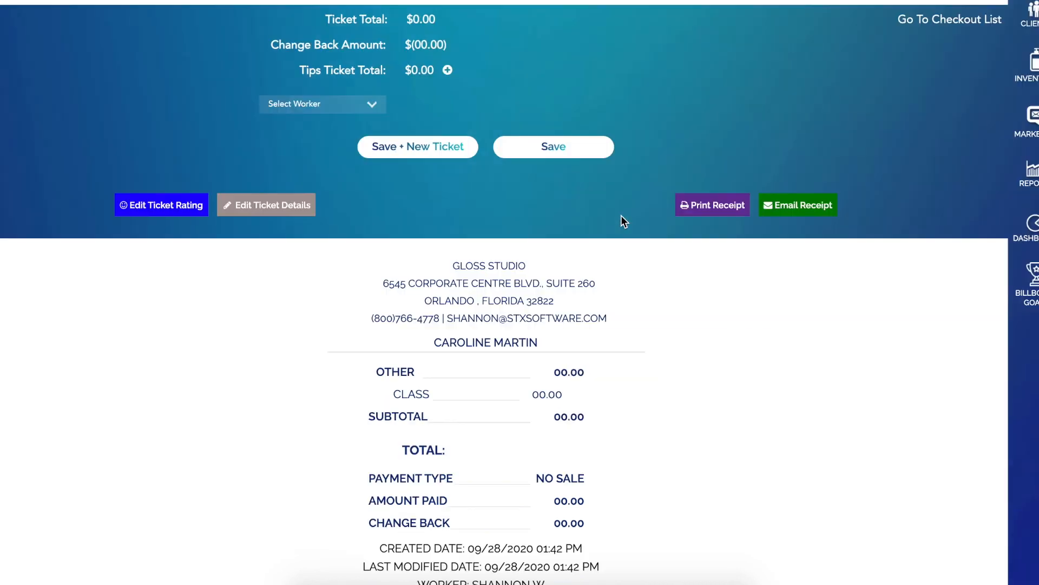
{"action": "scroll", "coordinate": [569, 190], "scroll_direction": "up", "scroll_amount": 2}
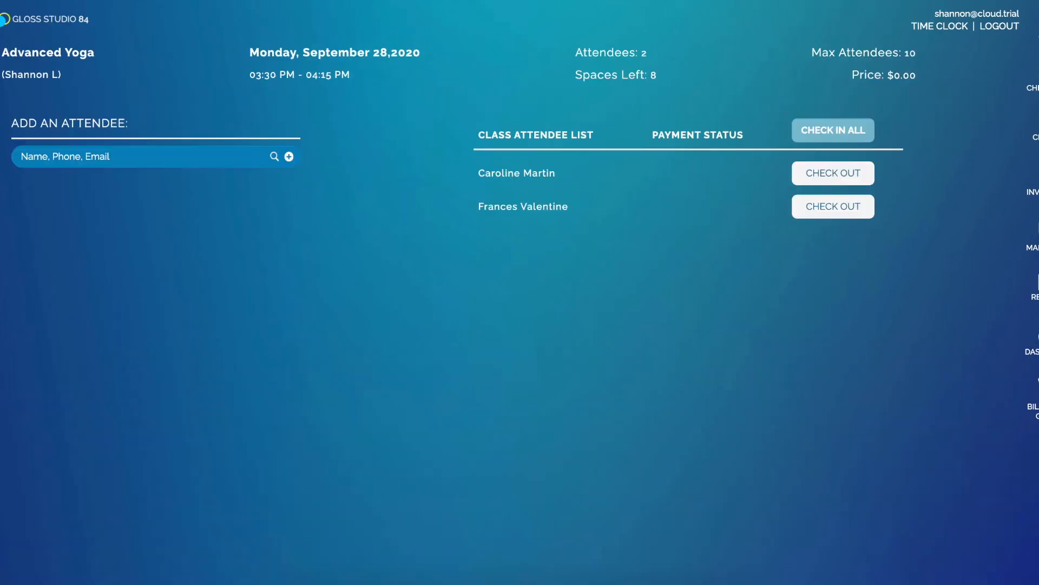